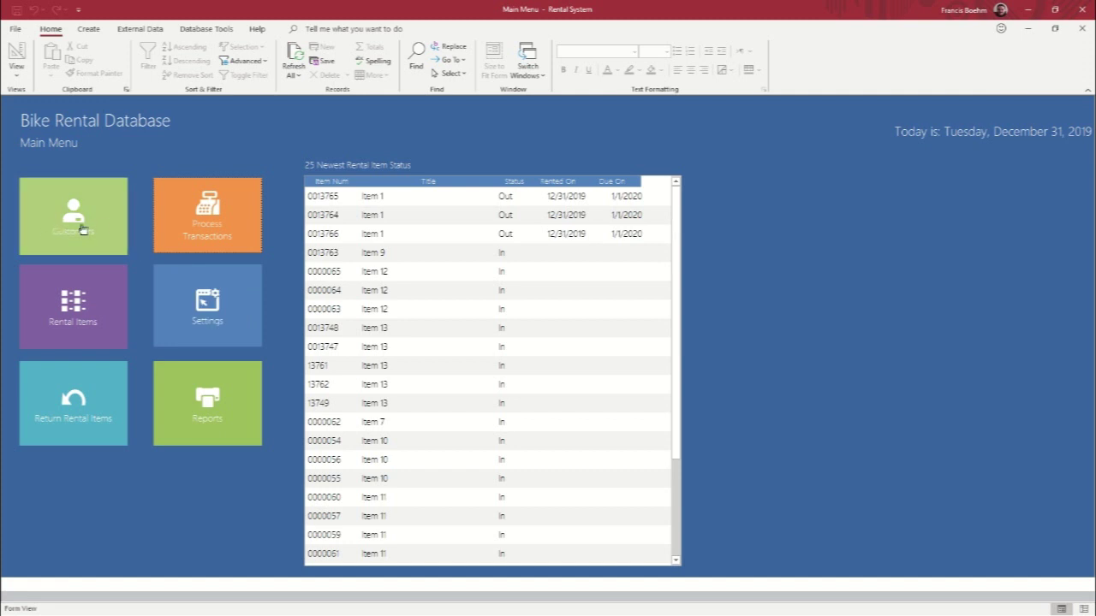
Start a new customer record with the customer's first name, last name and customer ID
left_click(77, 226)
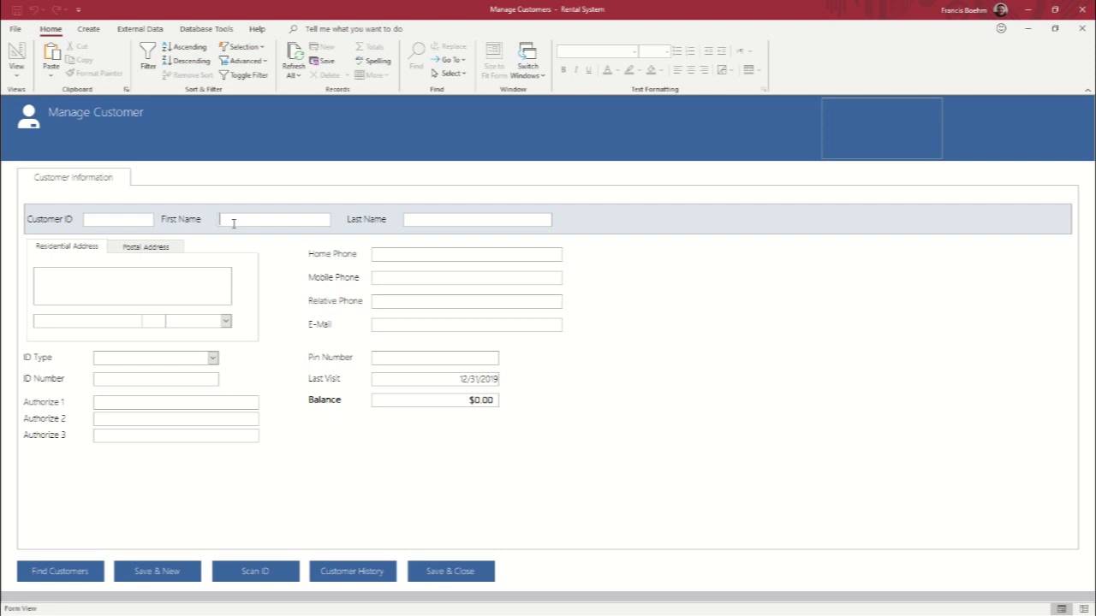
type("Jane")
key("Tab")
type("Smith")
left_click(108, 219)
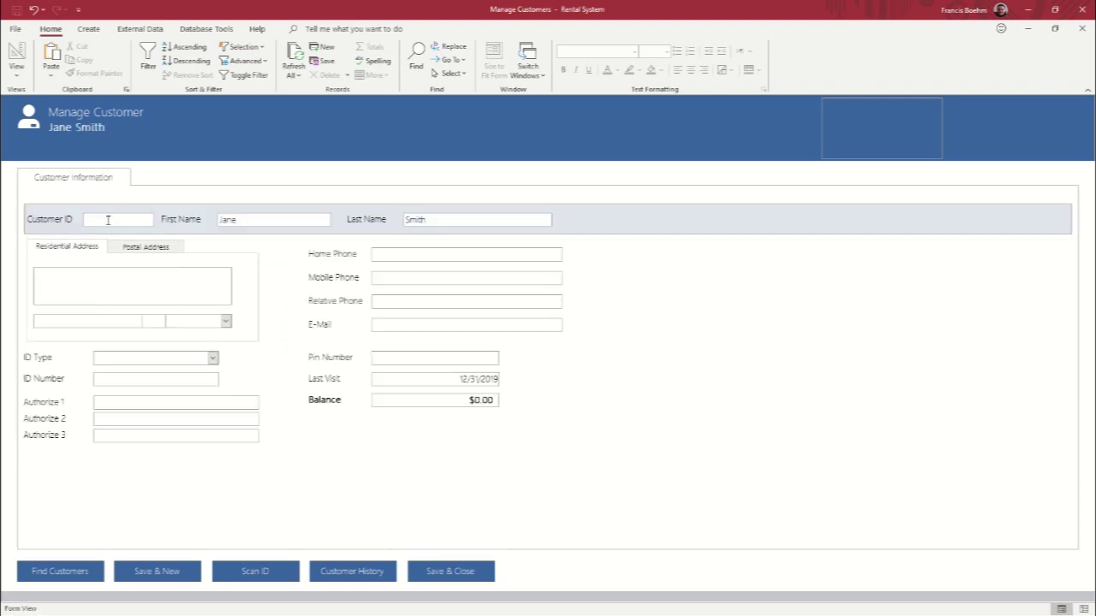
type("2345")
Enter the customer's residential address and home phone number
left_click(111, 272)
type("321 E")
type("xample S")
type("t. Example City")
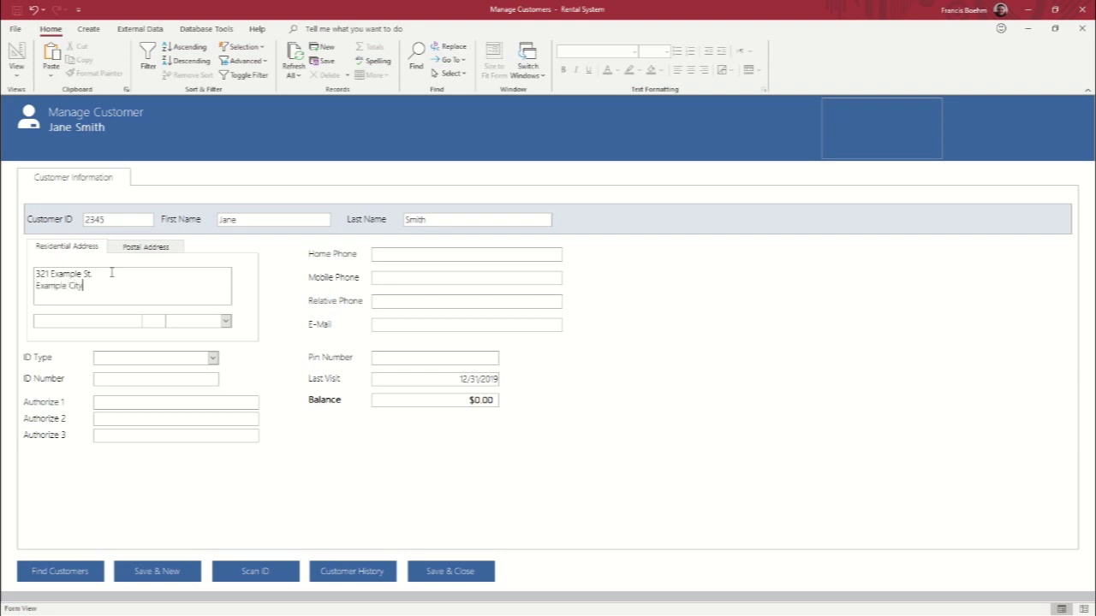
type(", EX 54321")
left_click(432, 252)
left_click(381, 255)
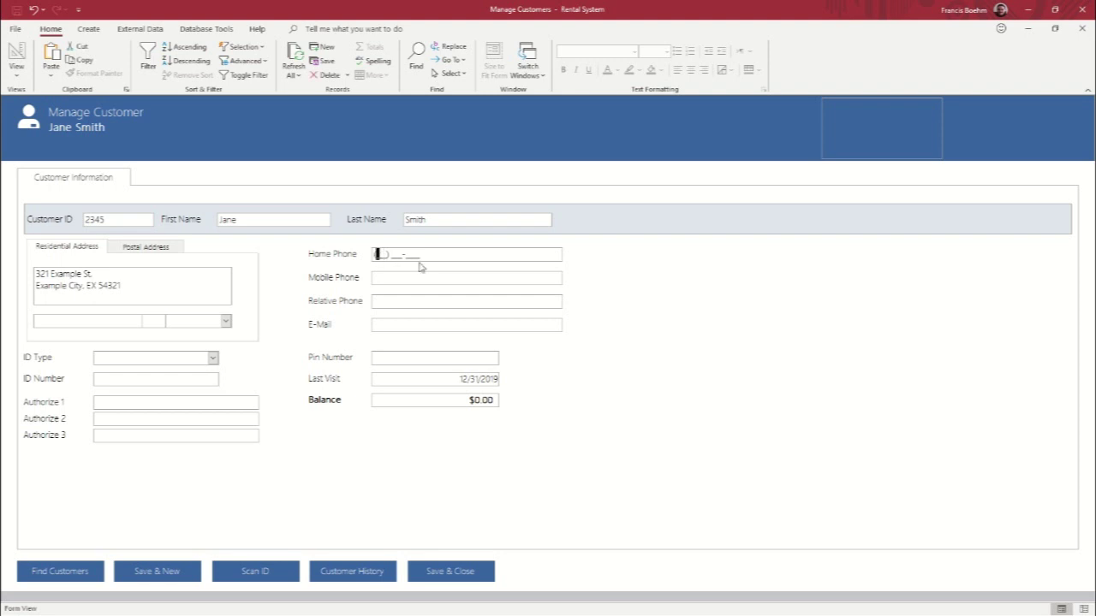
type("123555")
type("5432")
Enter the customer's e-mail, set ID Type to Drivers License, and enter the licence number
left_click(384, 323)
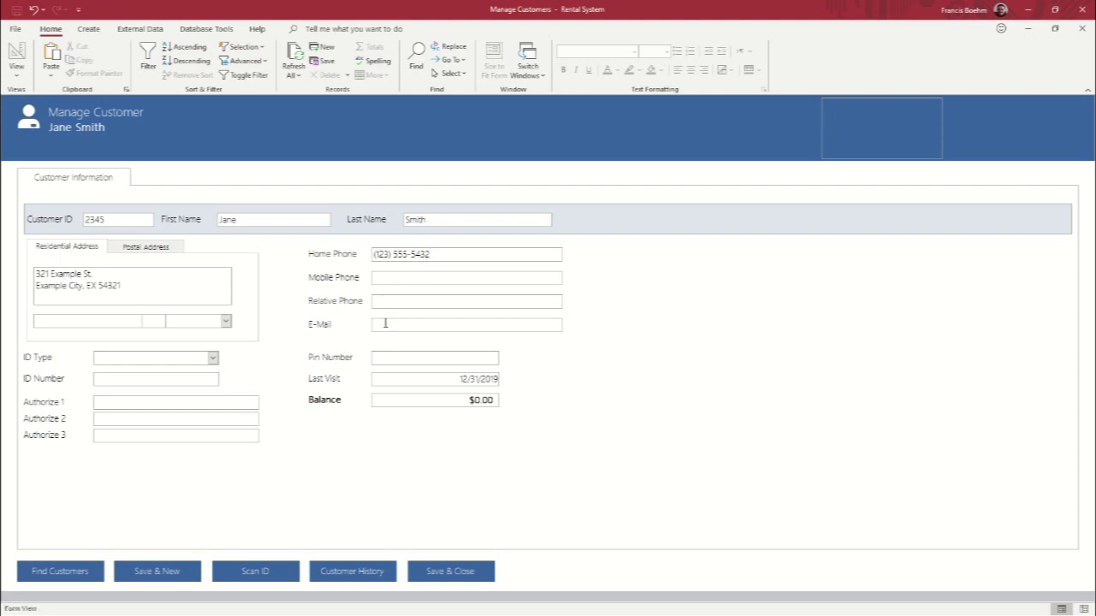
type("janesmith@email.com")
left_click(213, 358)
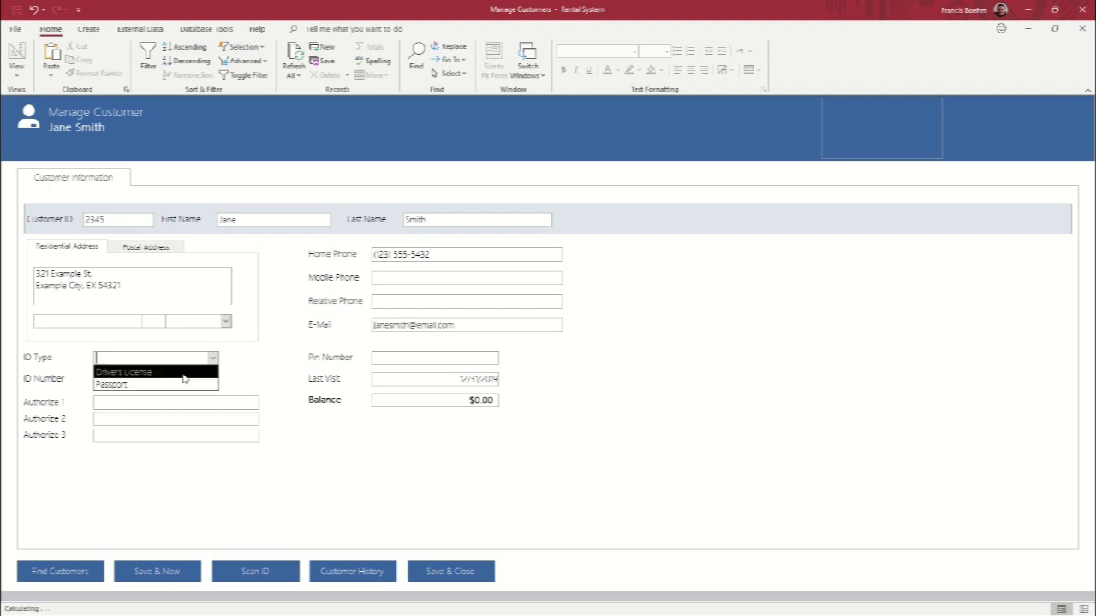
left_click(181, 374)
left_click(137, 379)
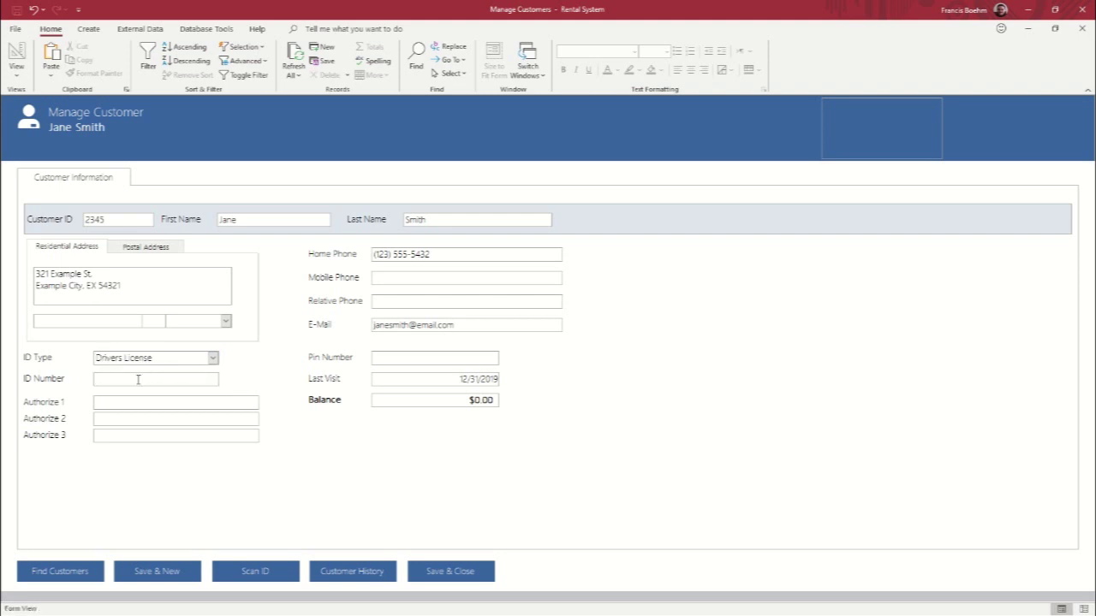
type("65432")
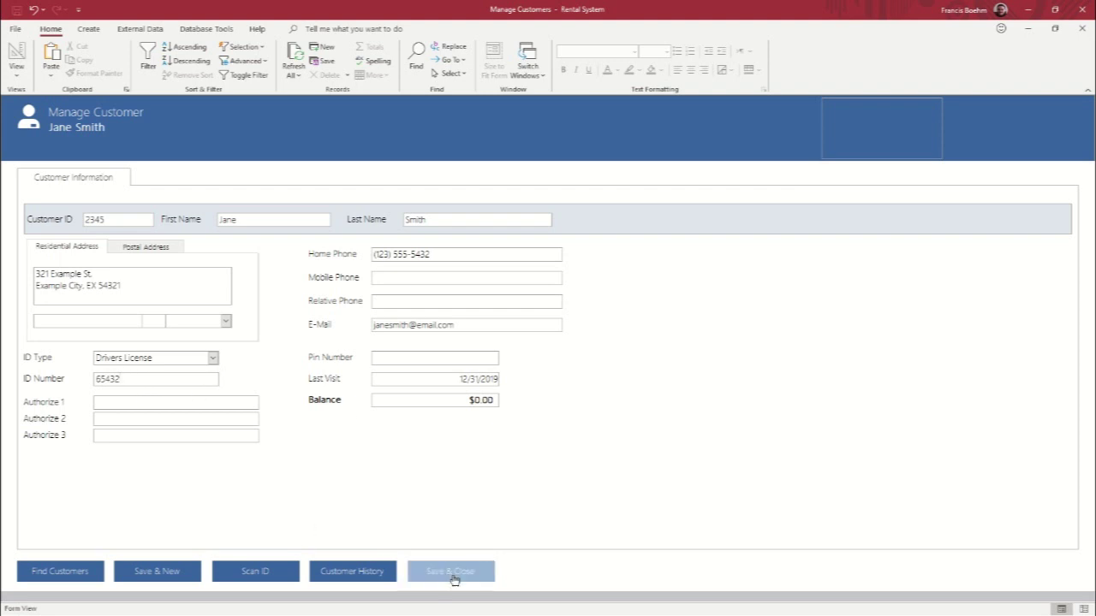
Save the new customer, then search customers by last name and open the matching record
left_click(445, 571)
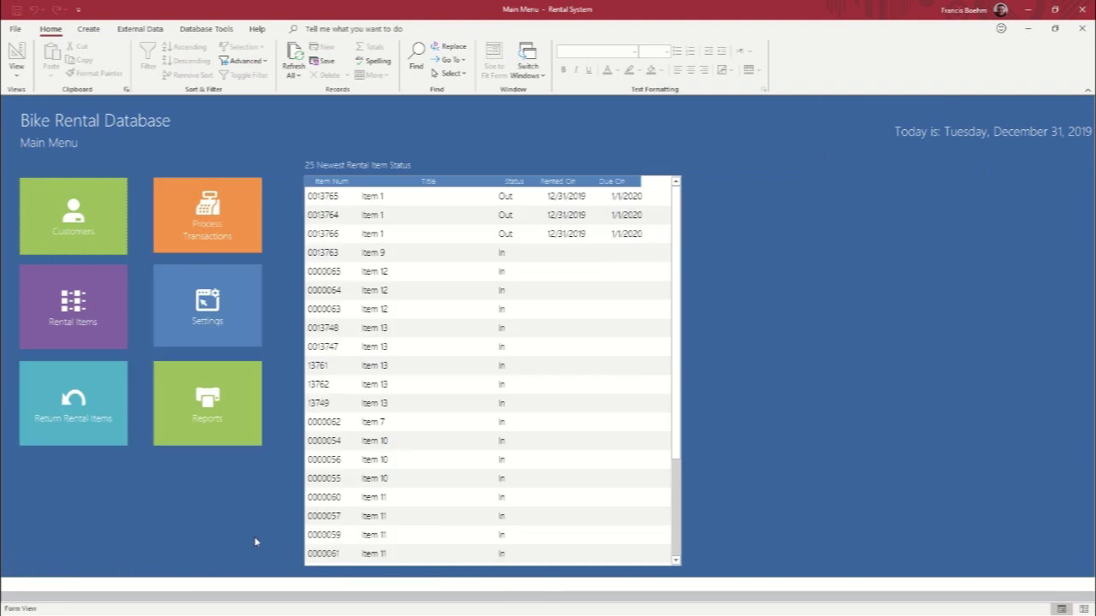
left_click(86, 242)
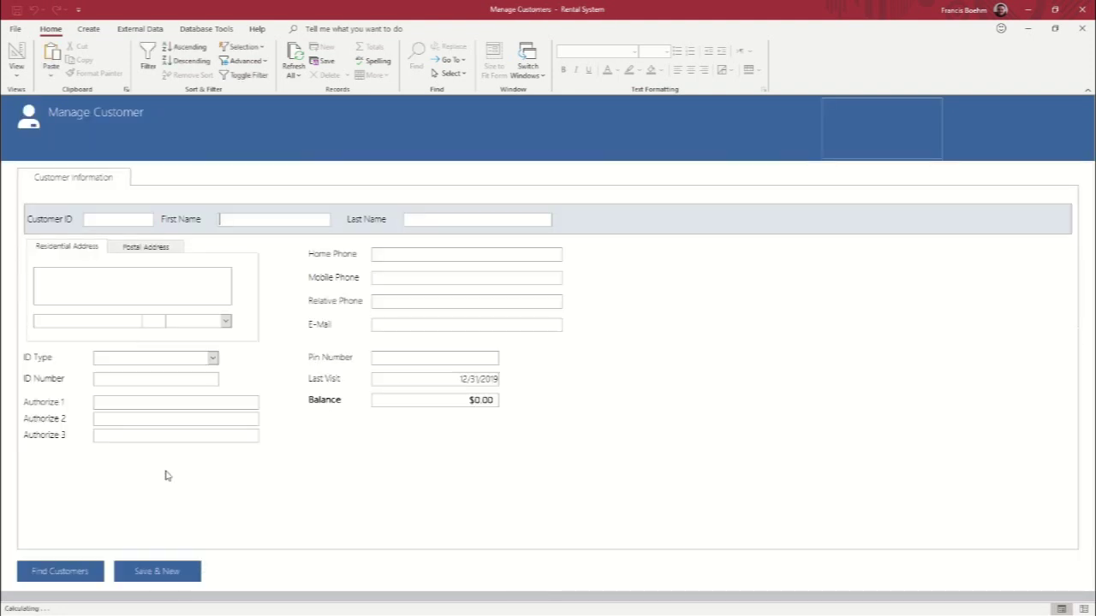
left_click(55, 571)
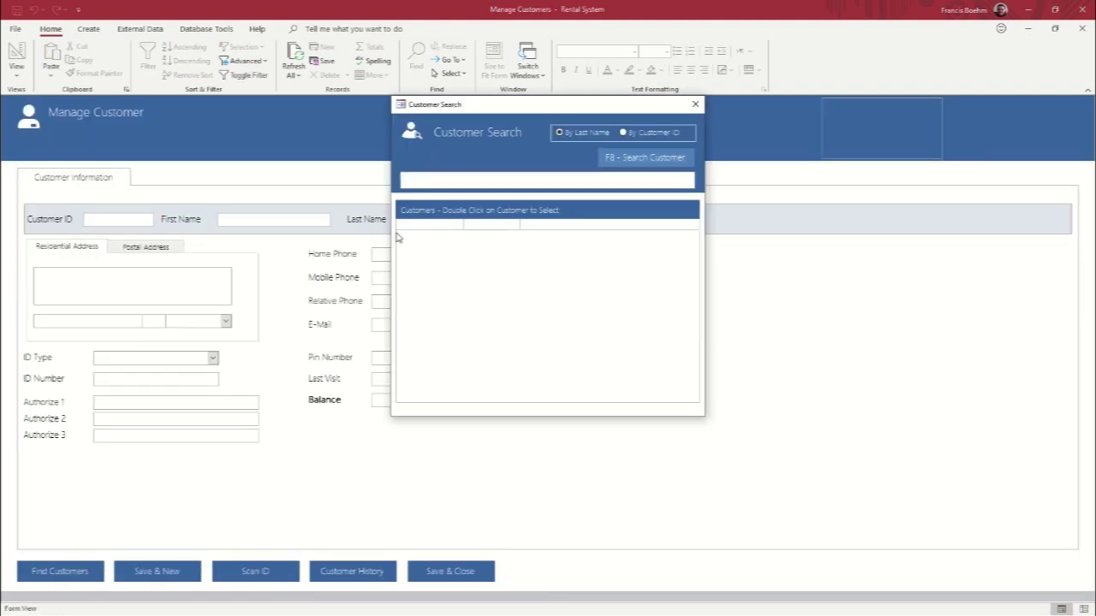
type("smith")
key("F8")
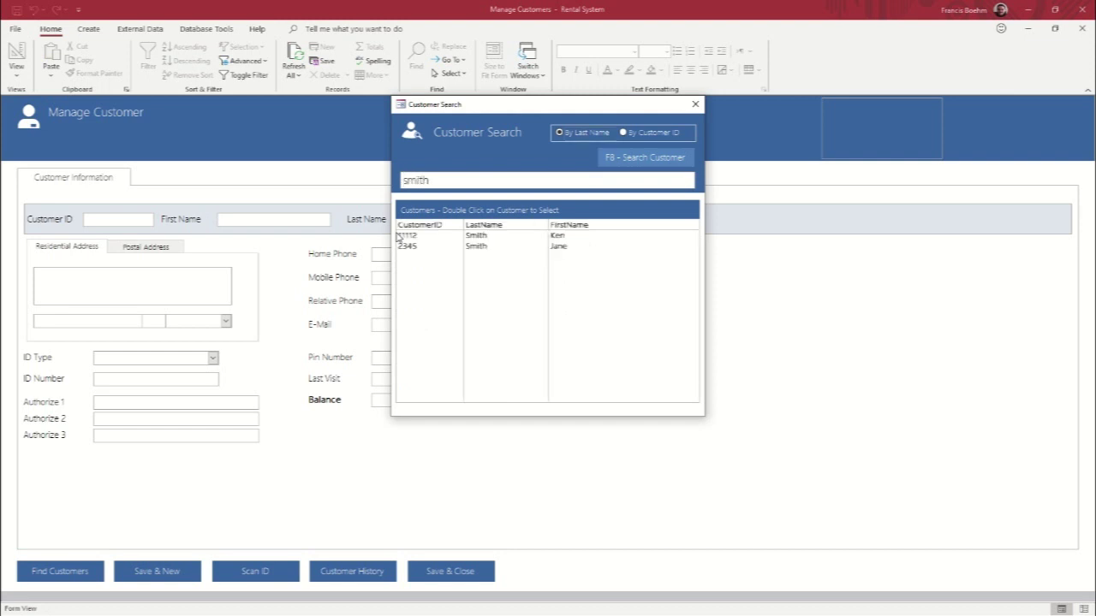
double_click(475, 247)
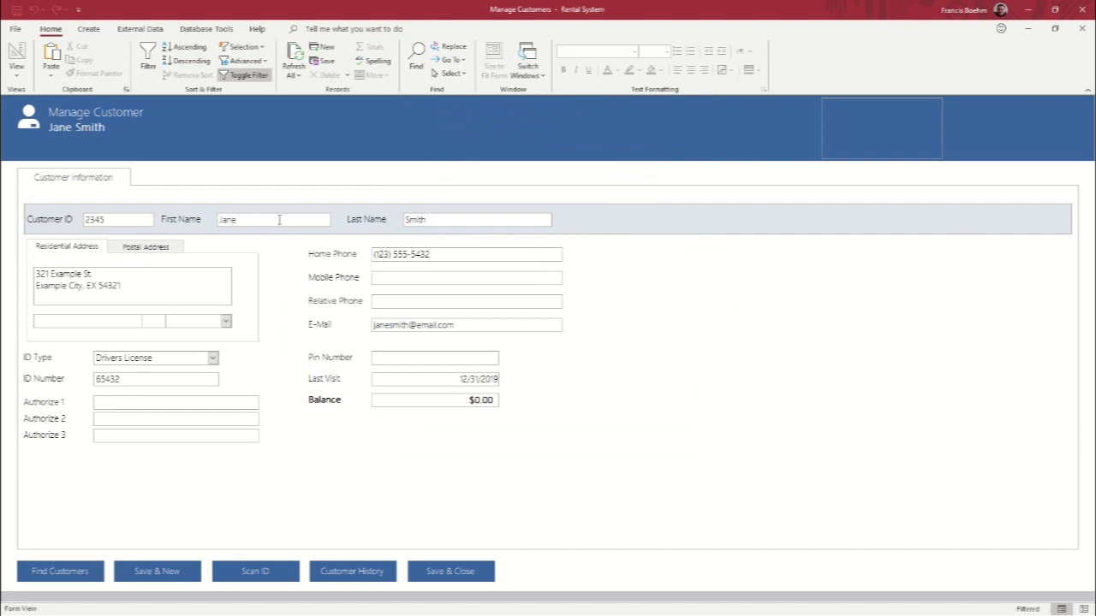
Add rental item Street Bike, described as Fixed Gear Street Bike, costing $250.00 with $10.00 sale price
left_click(461, 580)
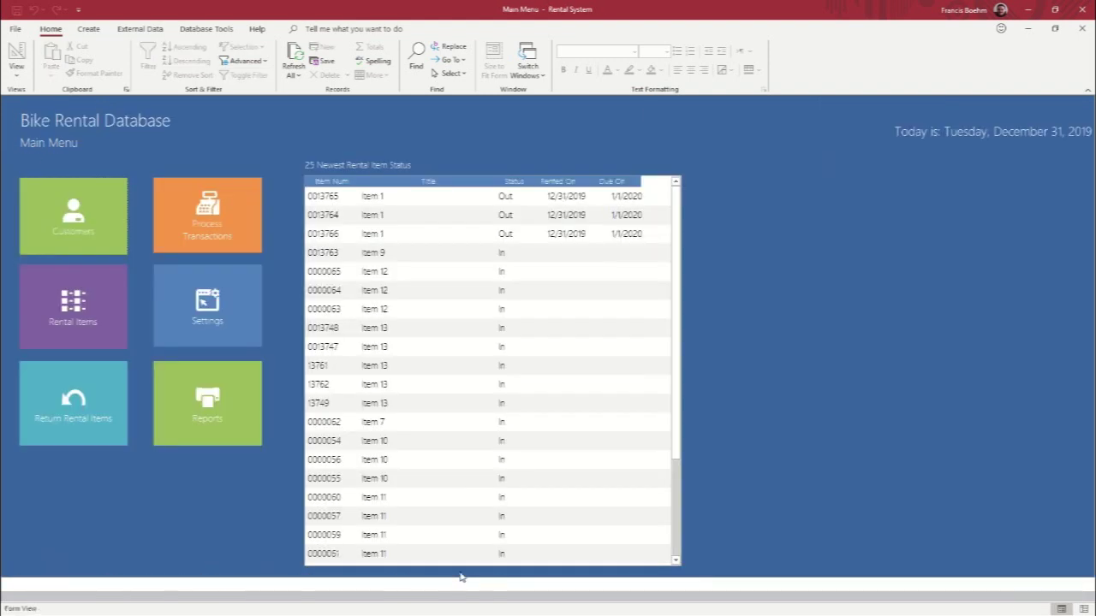
left_click(81, 320)
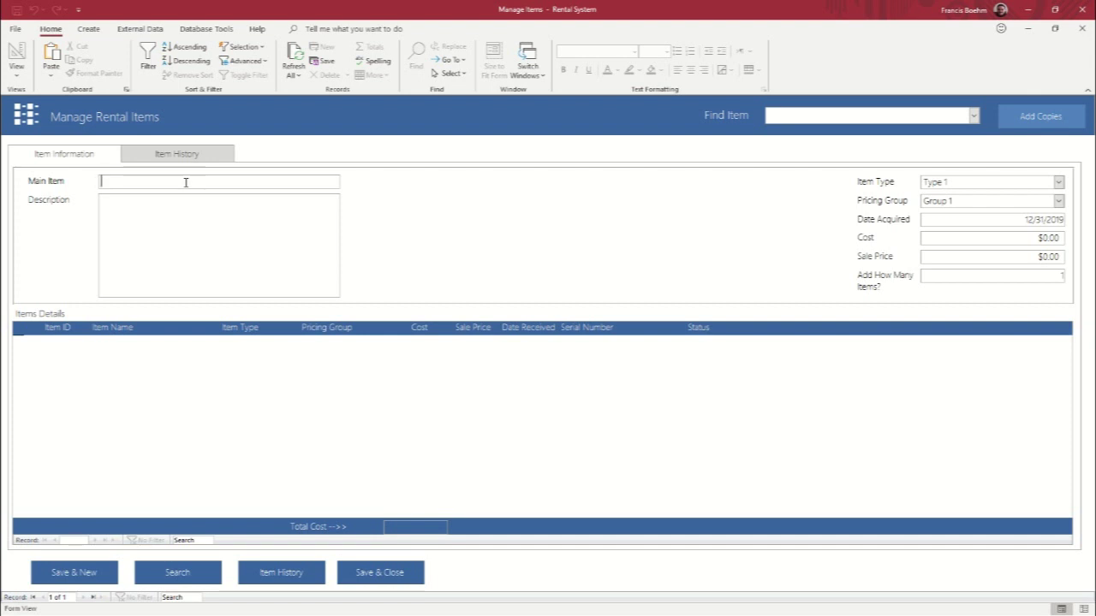
type("Stre")
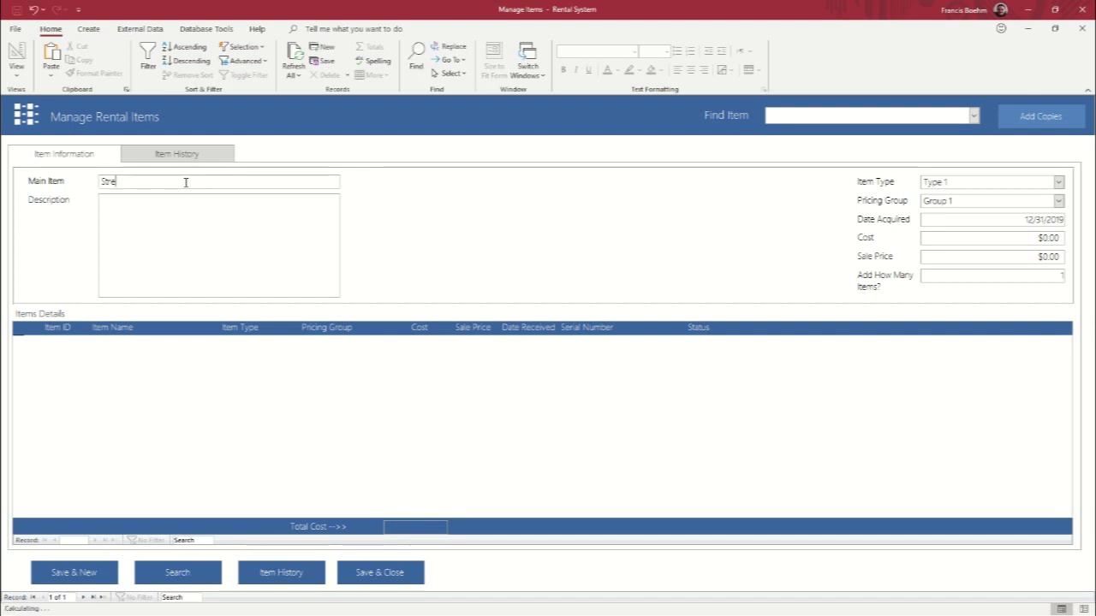
type("et Bike")
left_click(209, 224)
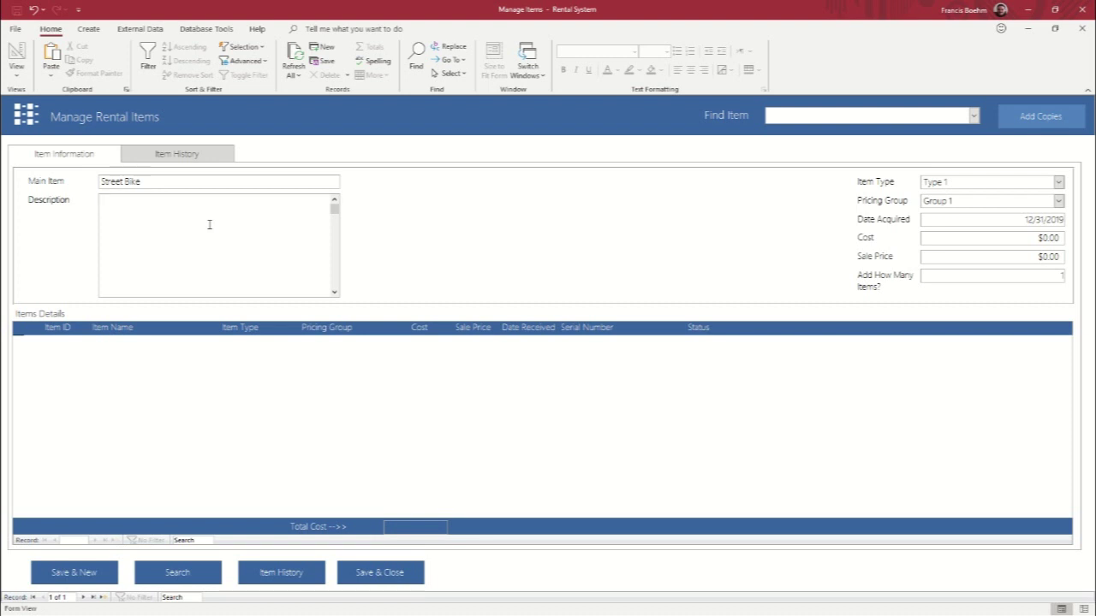
type("Fixed Gear Street Bike")
left_click(1035, 239)
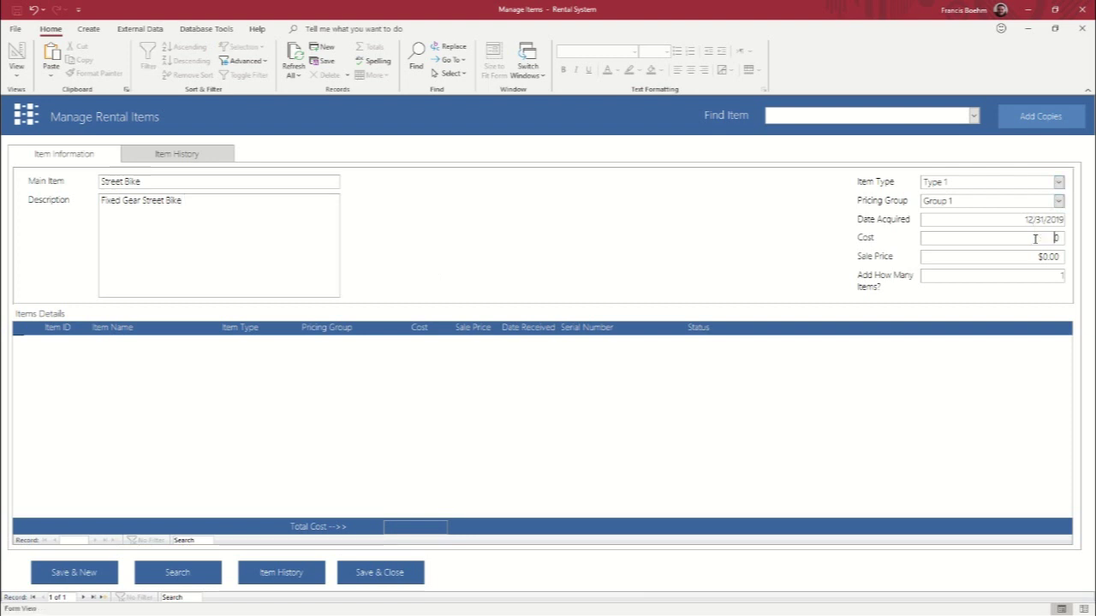
type("250.00")
left_click(1033, 257)
type("1")
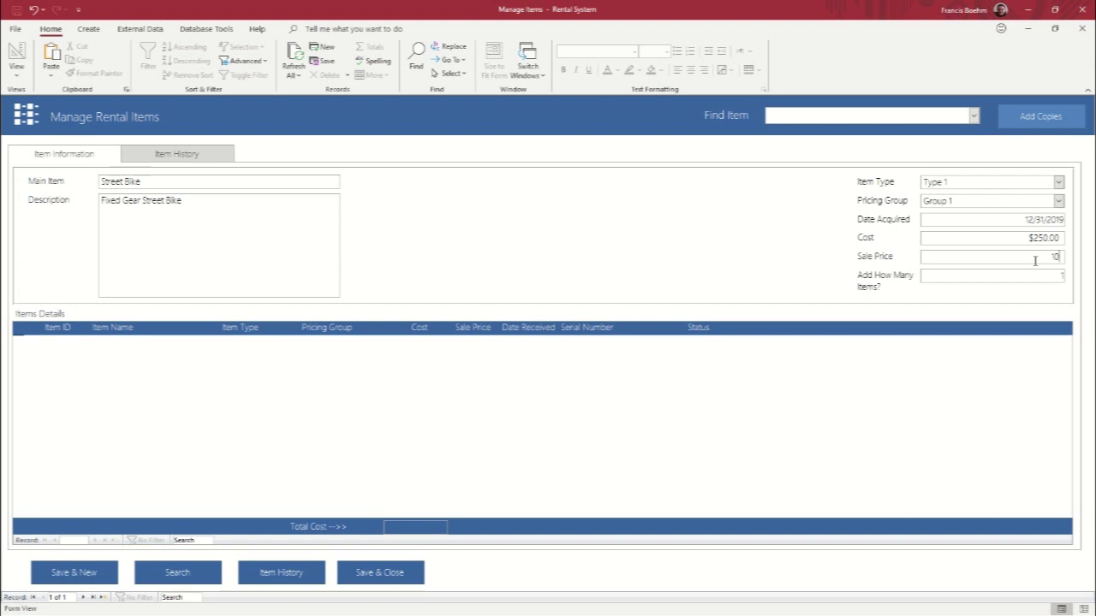
key("Tab")
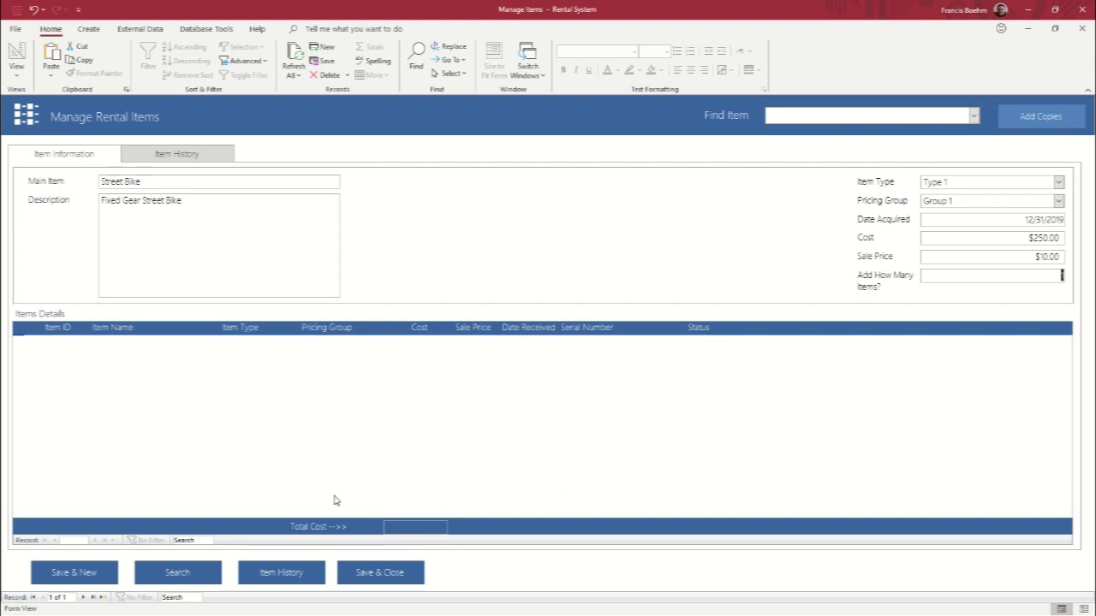
Save the Street Bike item and close the Manage Rental Items form
left_click(383, 578)
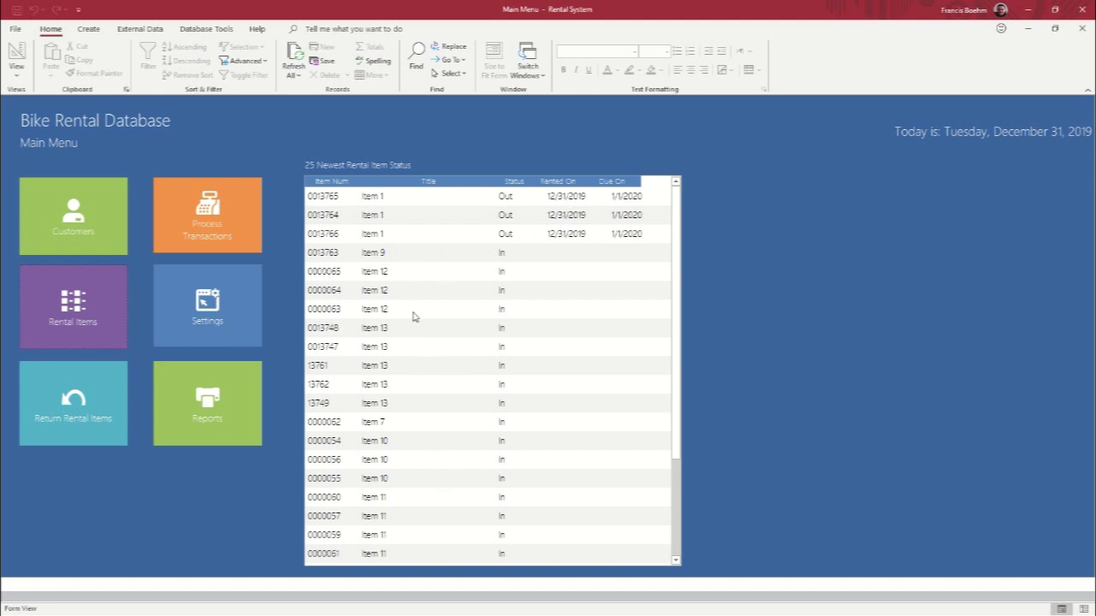
Find the customer by last name and start a rental transaction for them, confirming the password
left_click(221, 237)
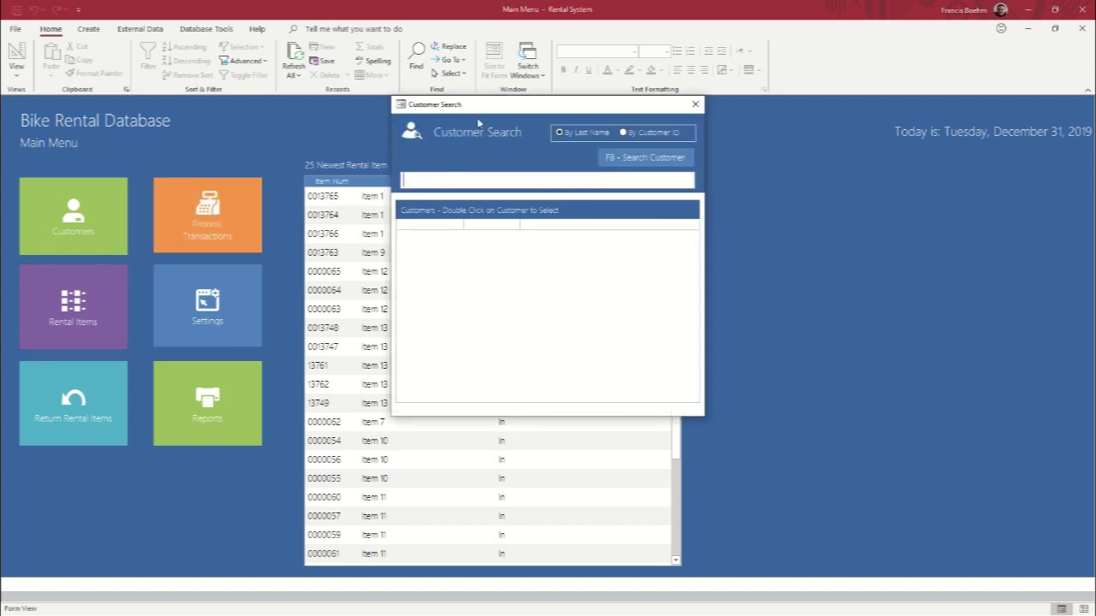
left_click_drag(479, 107, 620, 116)
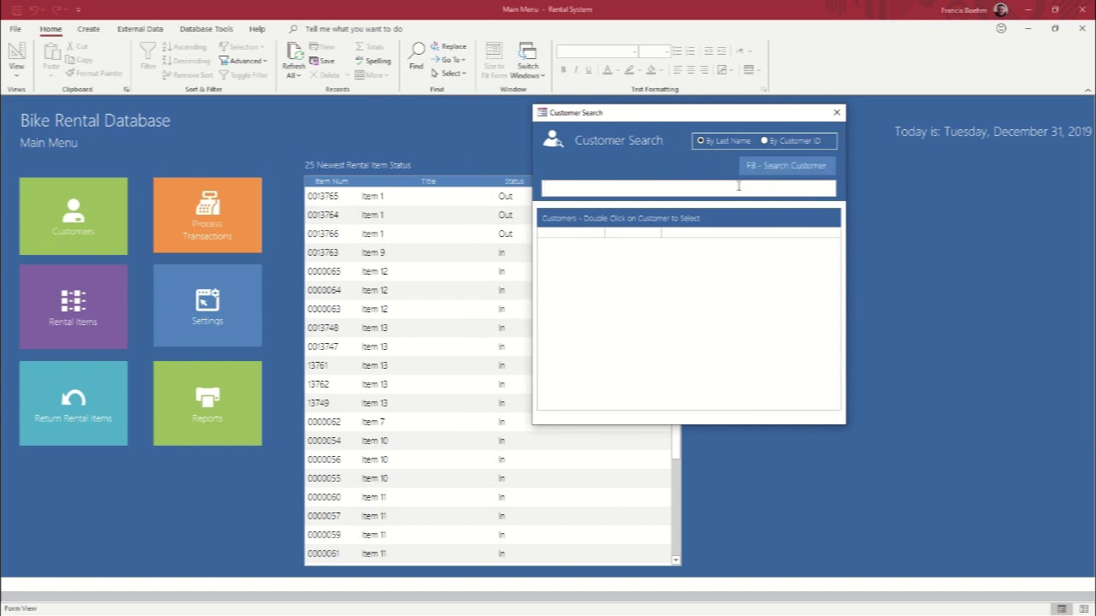
type("smith")
left_click(770, 167)
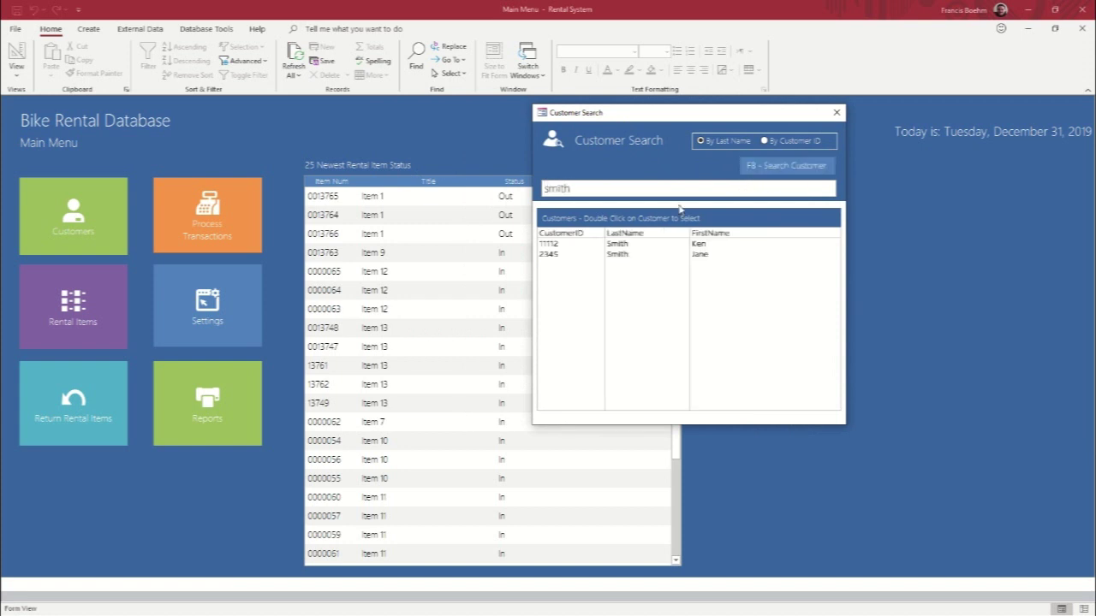
left_click(612, 256)
double_click(612, 257)
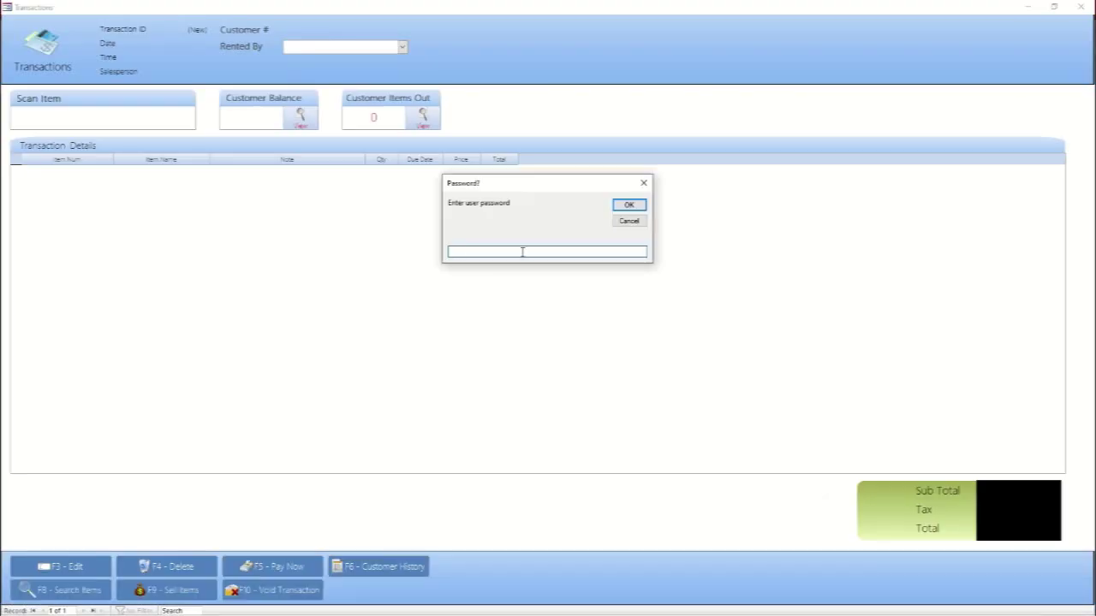
key("Return")
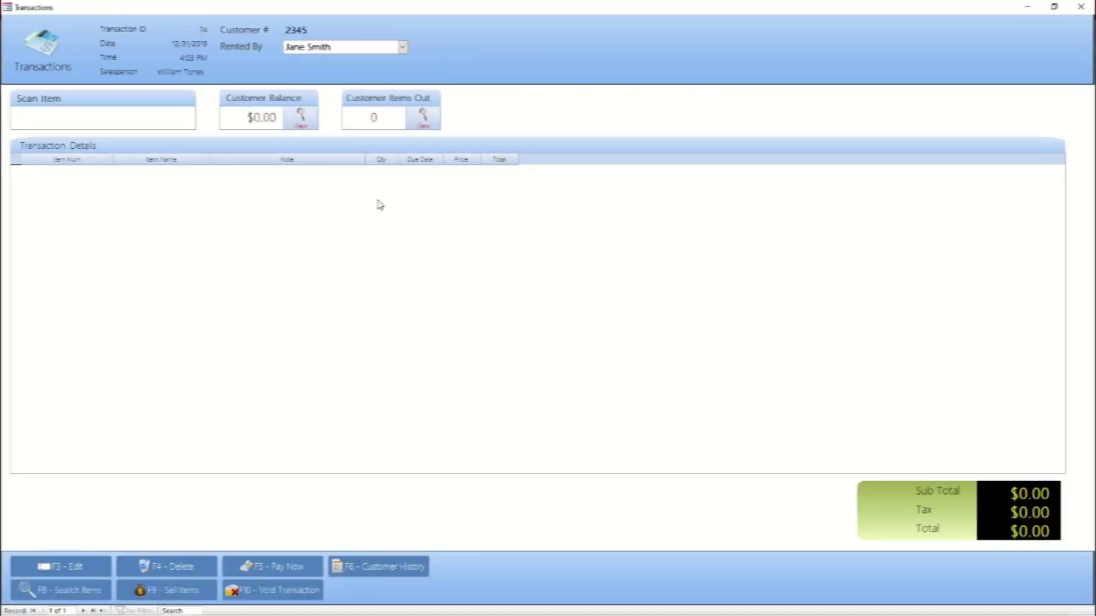
Add item 0000065 to the transaction; item 0000066 is not found and the error is dismissed
type("0000065")
key("Return")
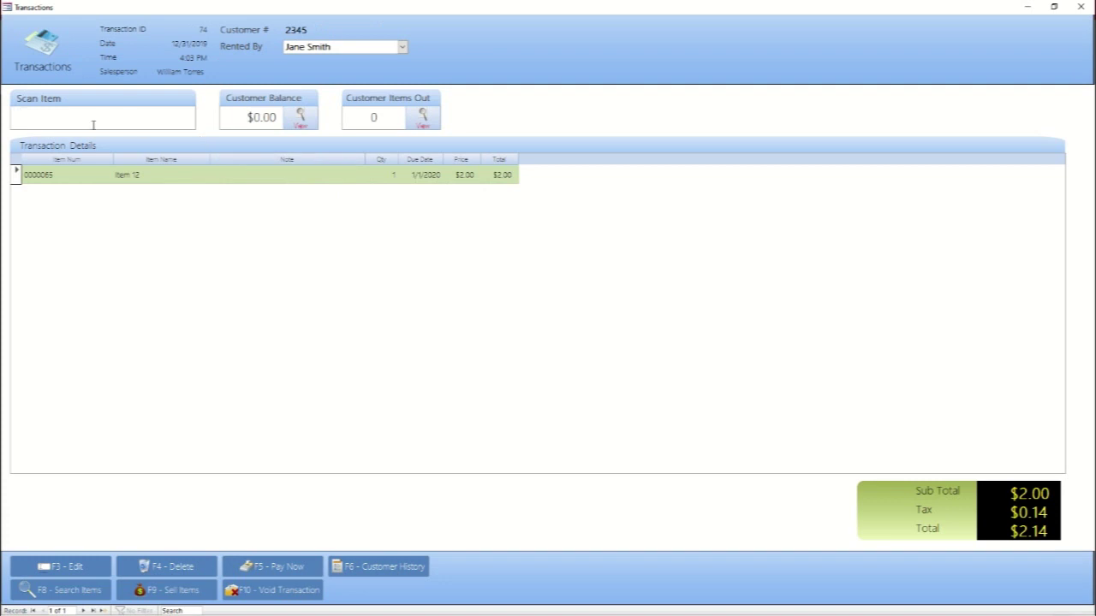
type("0000066")
key("Return")
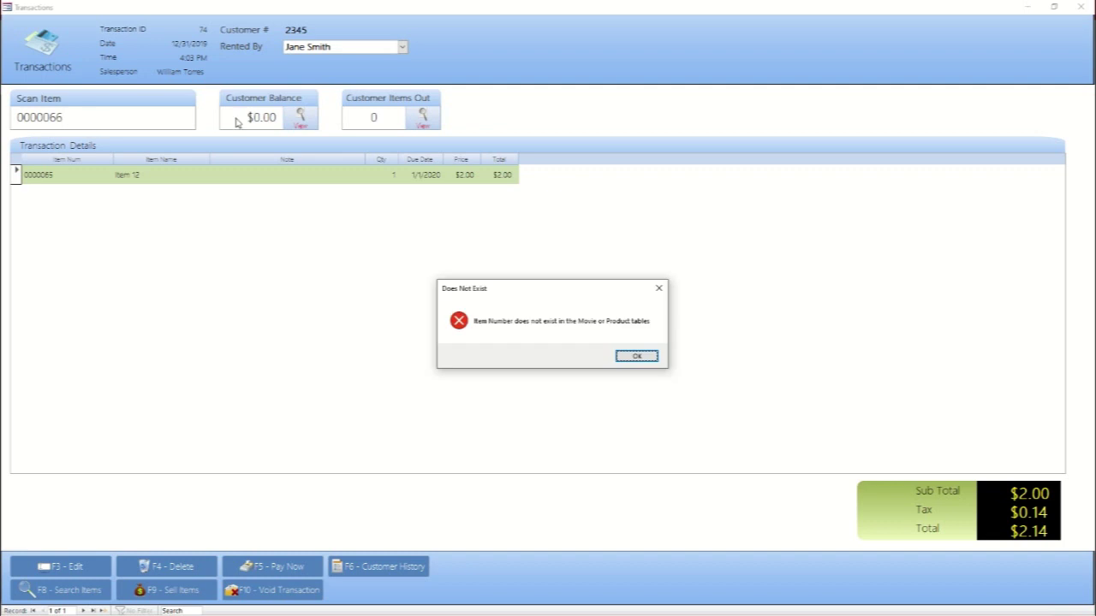
left_click(636, 356)
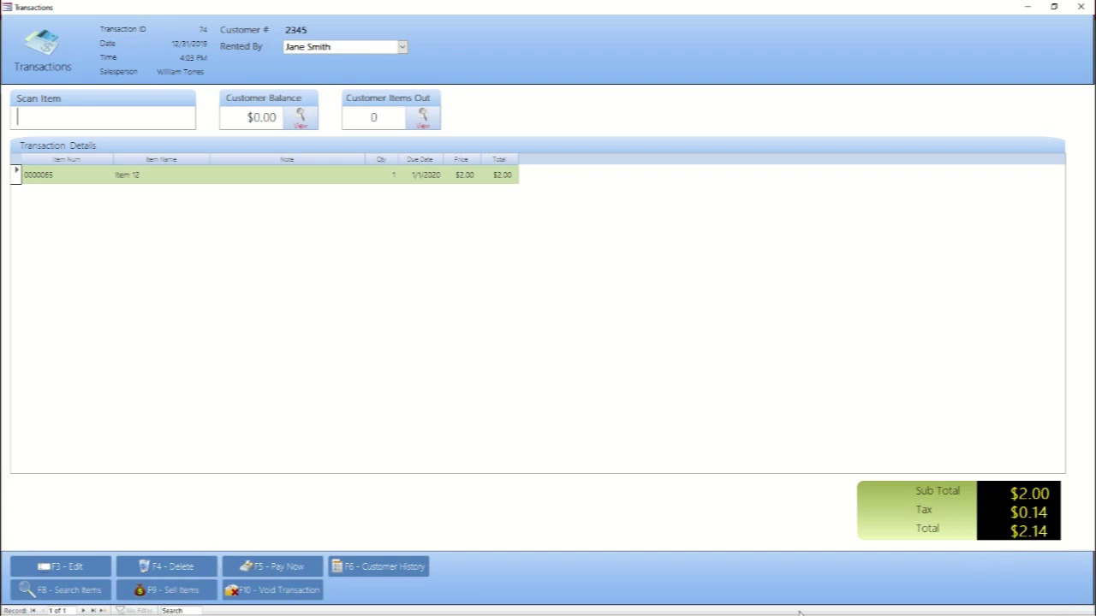
left_click(61, 587)
Tender $5.00 cash against the $2.14 total, giving $2.86 change
left_click(295, 567)
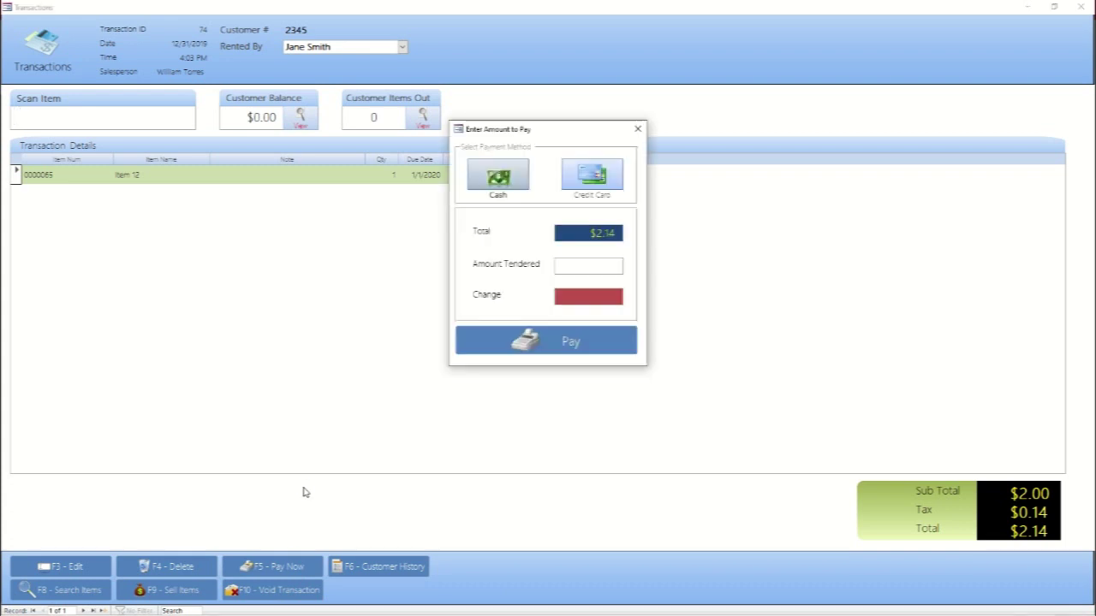
left_click(600, 271)
type("5.00")
key("Return")
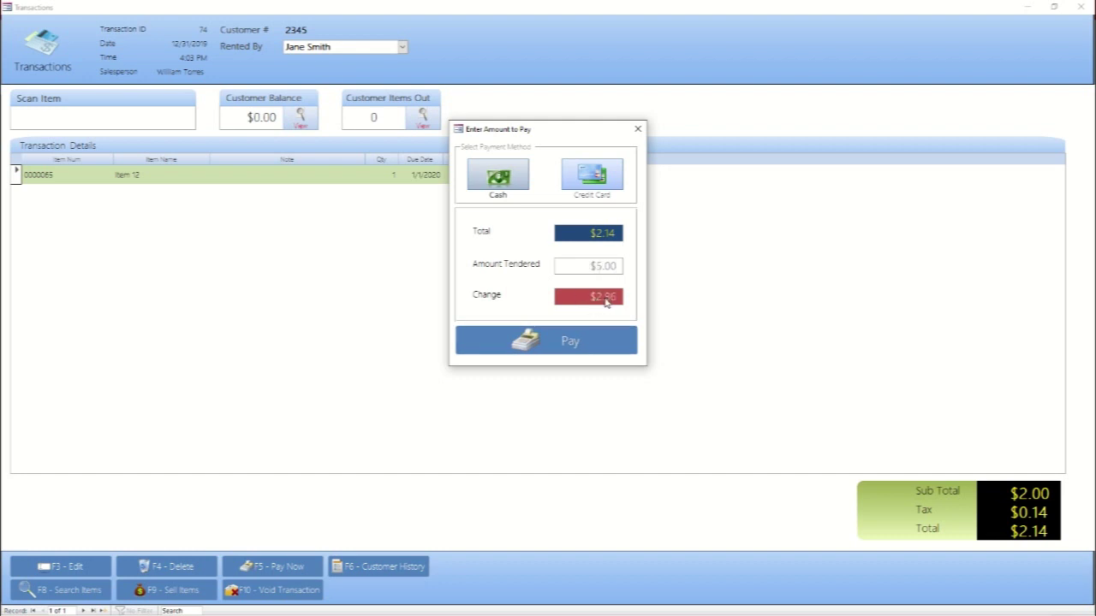
Complete the cash payment and close the invoice preview
left_click(565, 351)
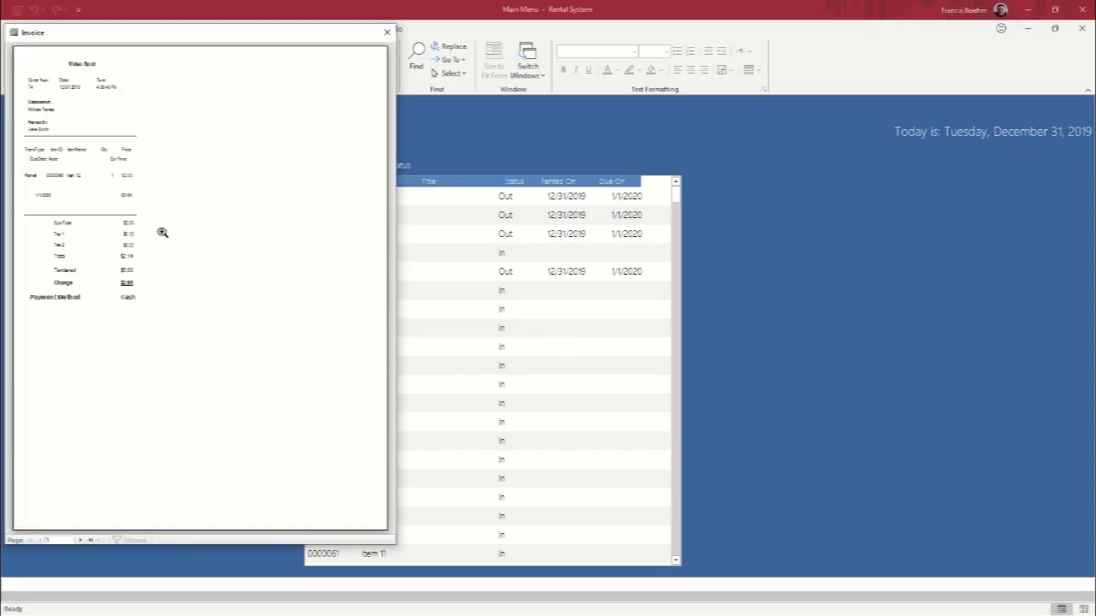
left_click(387, 33)
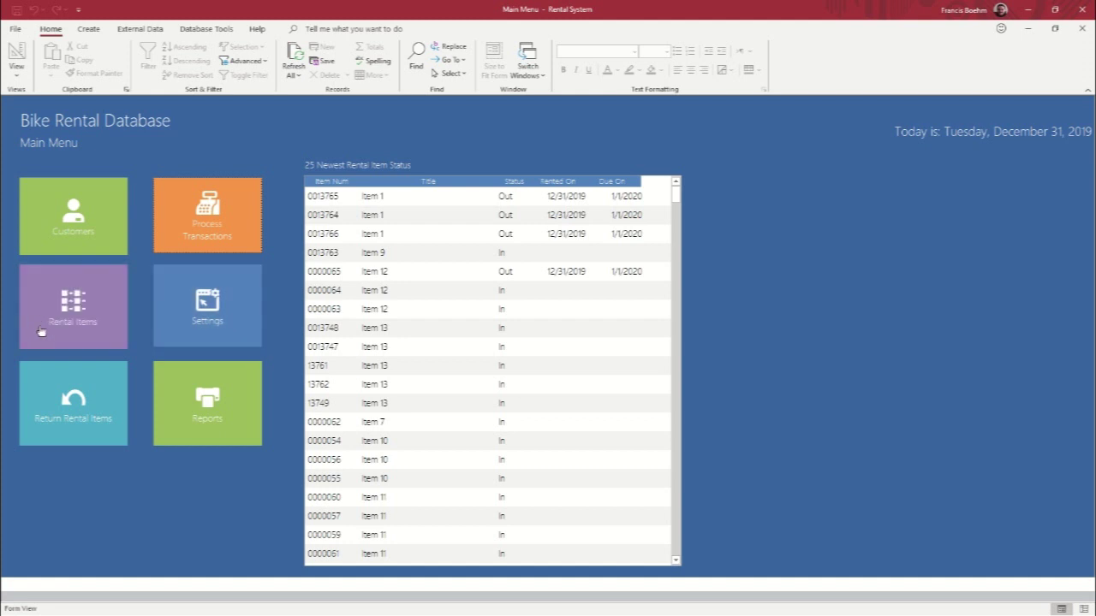
Preview the Sales By Date report for December 31, 2019, then close it
left_click(197, 404)
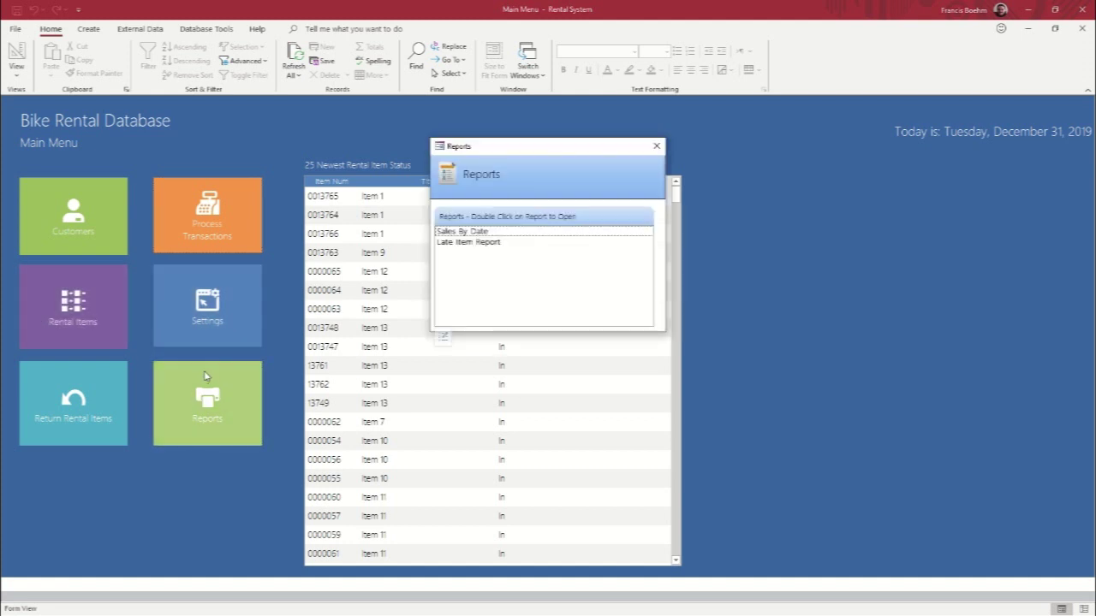
double_click(461, 232)
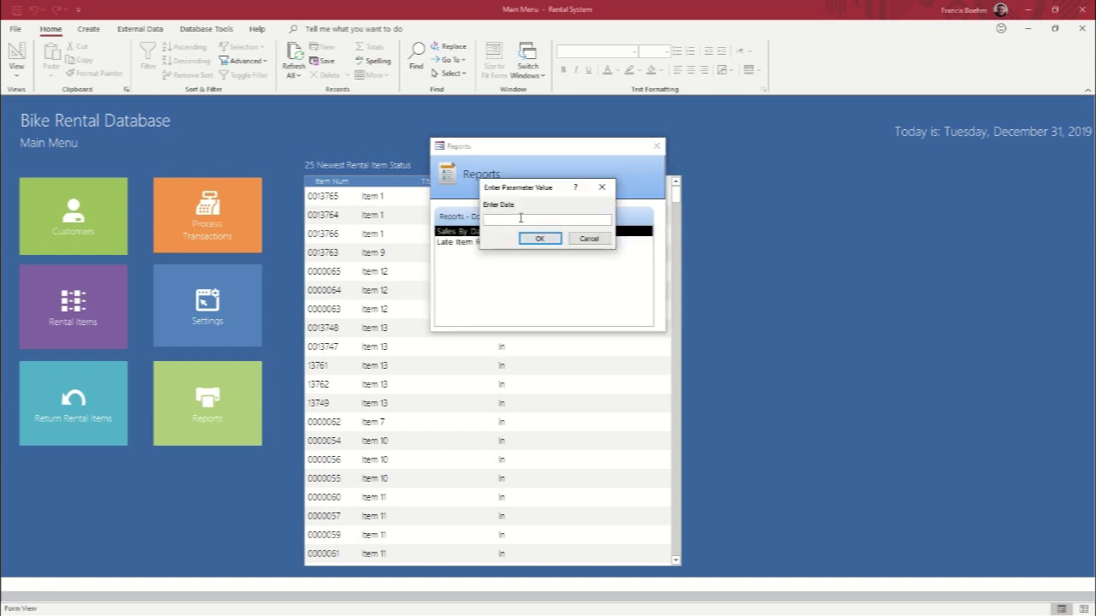
type("12/31/19")
left_click(539, 239)
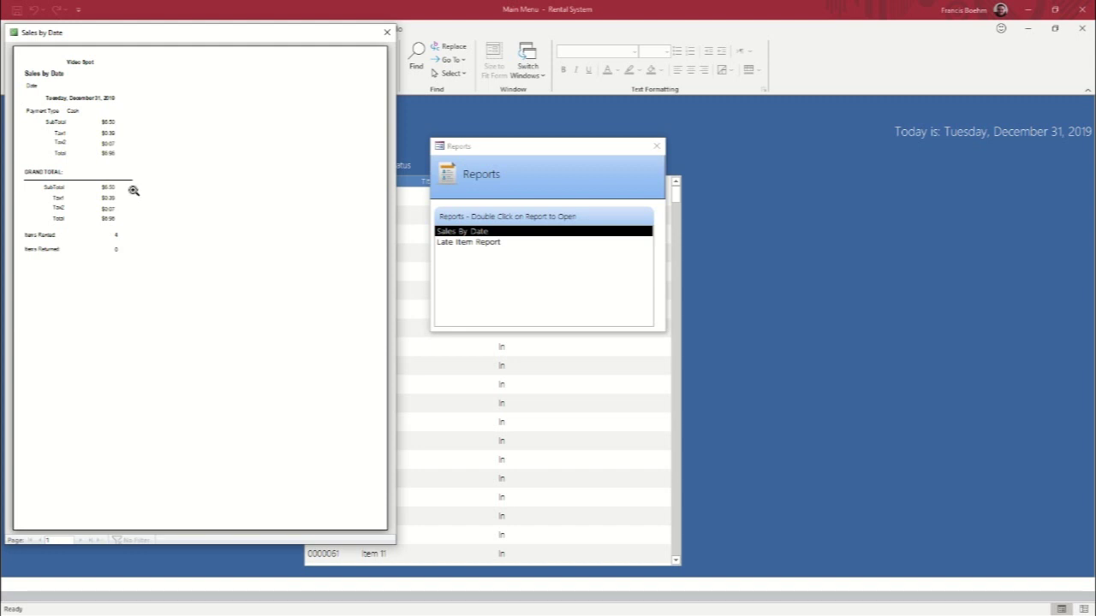
left_click(387, 32)
Preview the Late Item Report for 12 days overdue, then close it
double_click(476, 242)
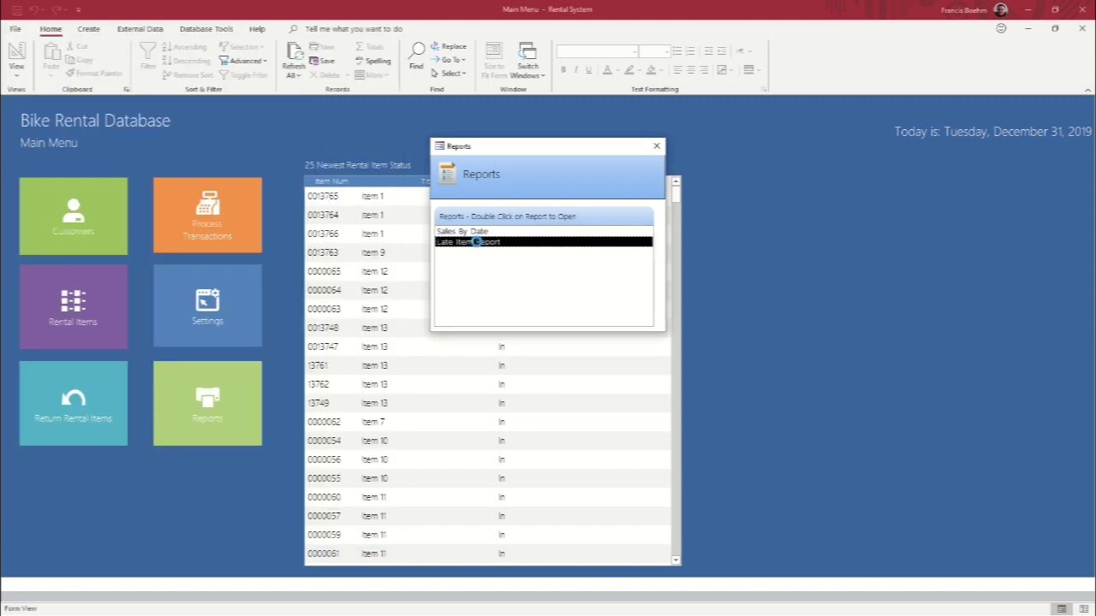
type("12/31/19")
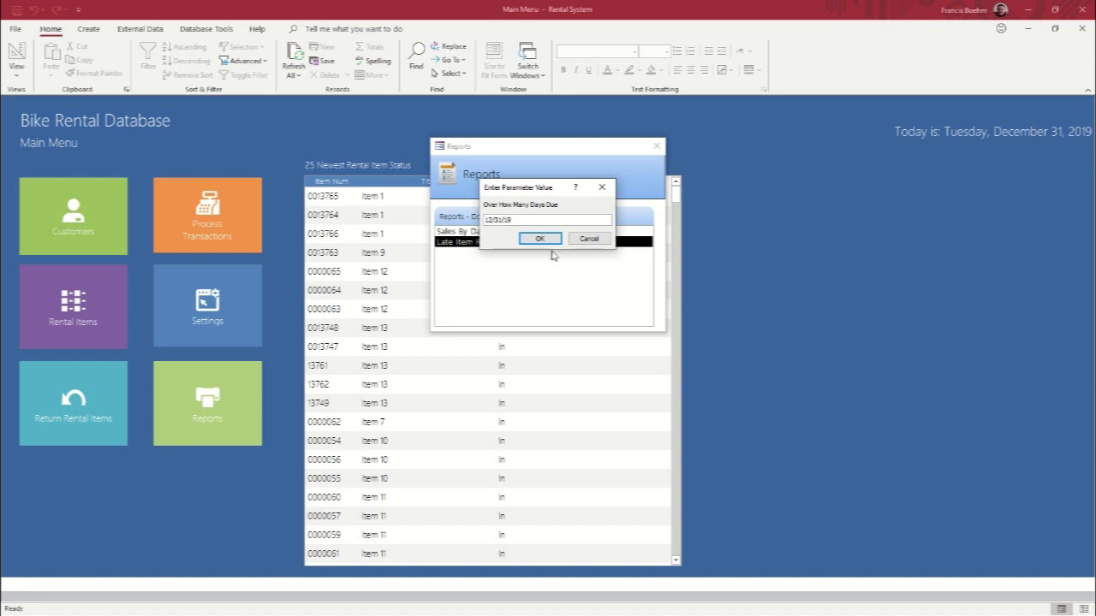
left_click(539, 238)
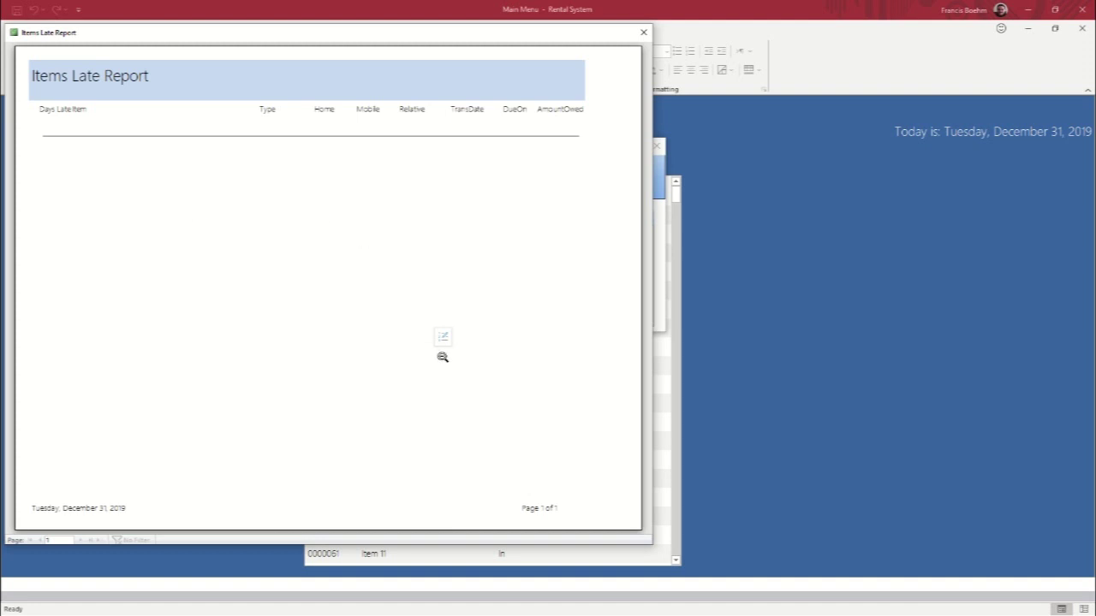
left_click(644, 33)
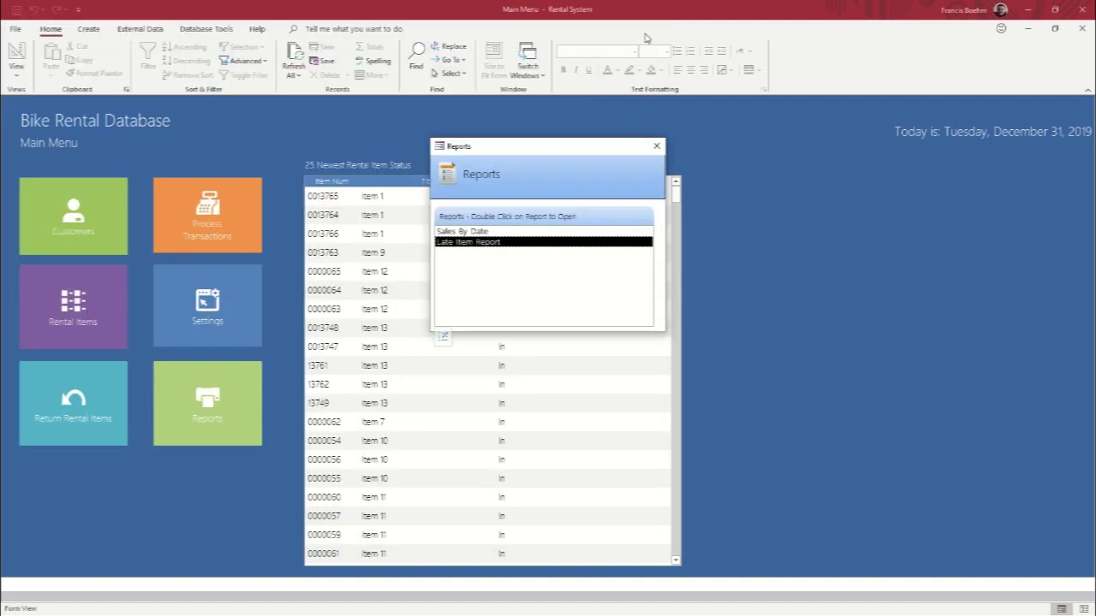
Close Reports, open Settings, and step through the Price and Salesperson tabs to Company Information
left_click(656, 146)
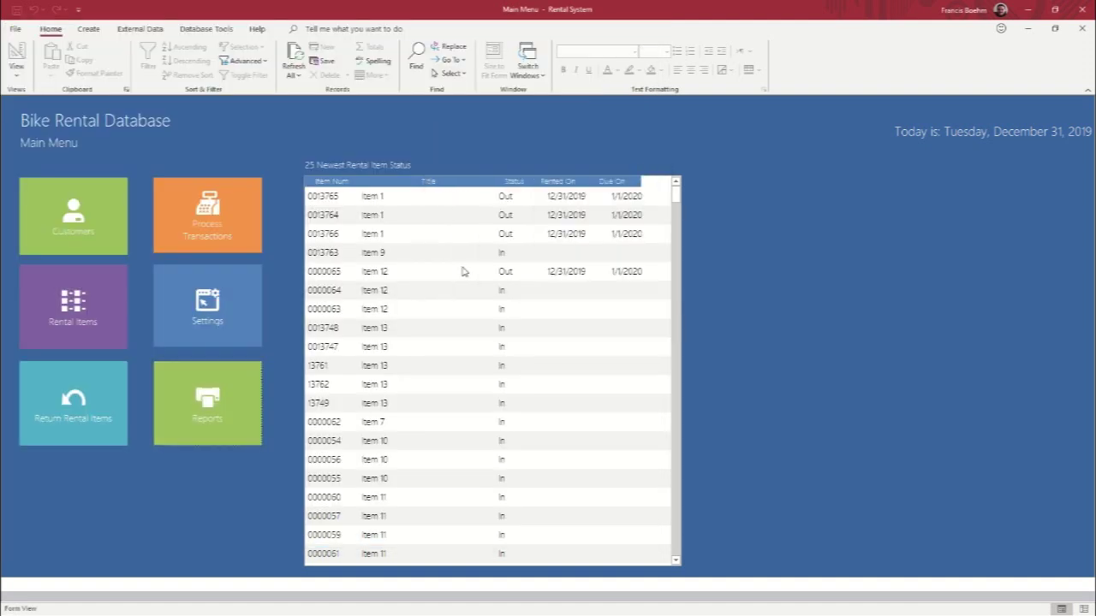
left_click(203, 317)
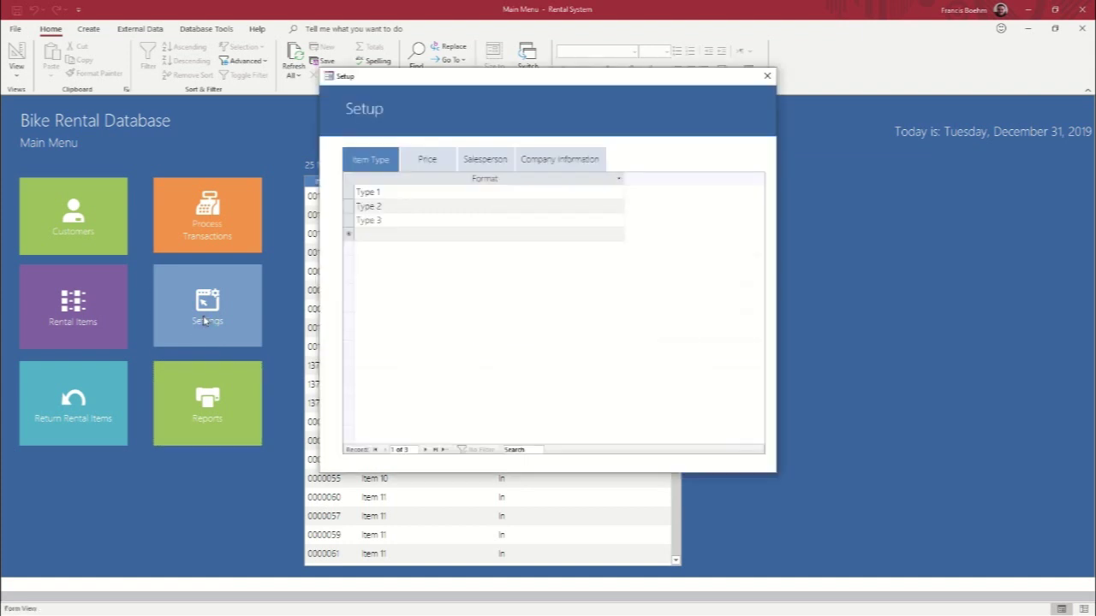
left_click(427, 161)
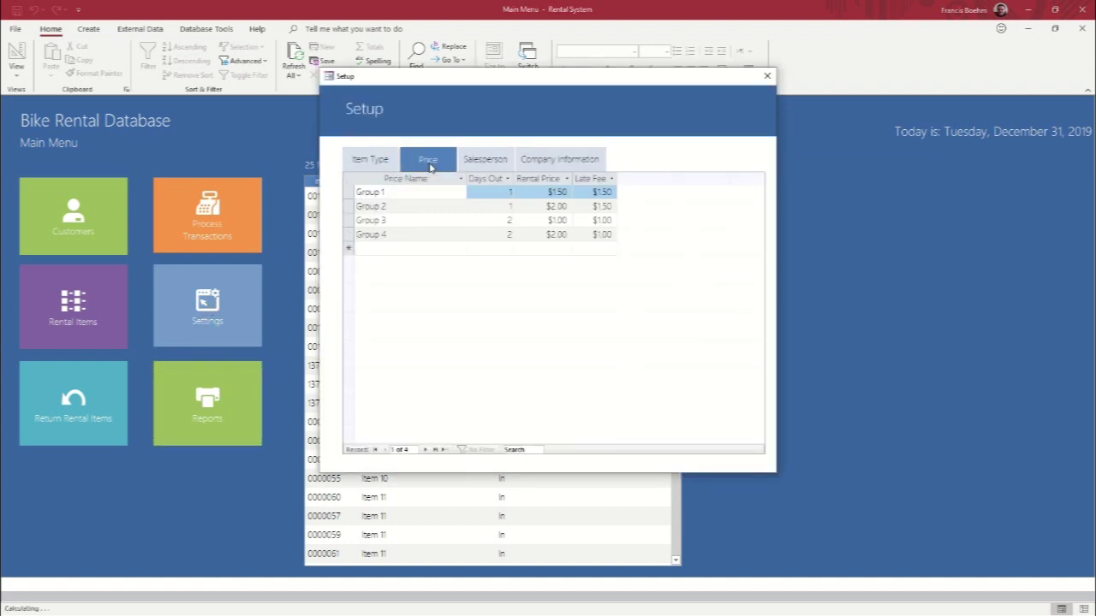
left_click(489, 161)
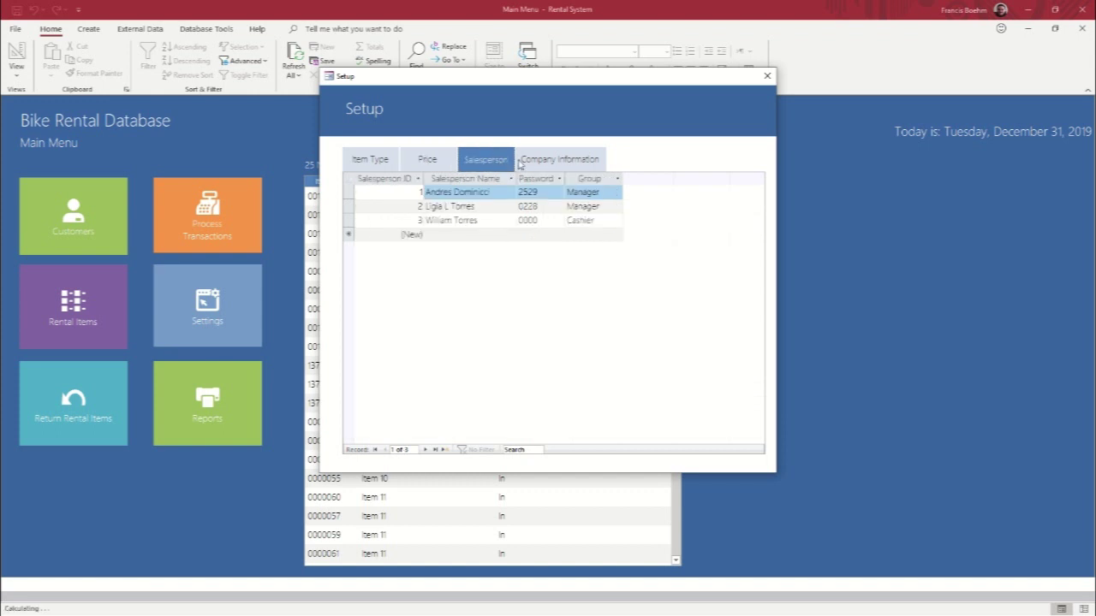
left_click(554, 160)
left_click(378, 164)
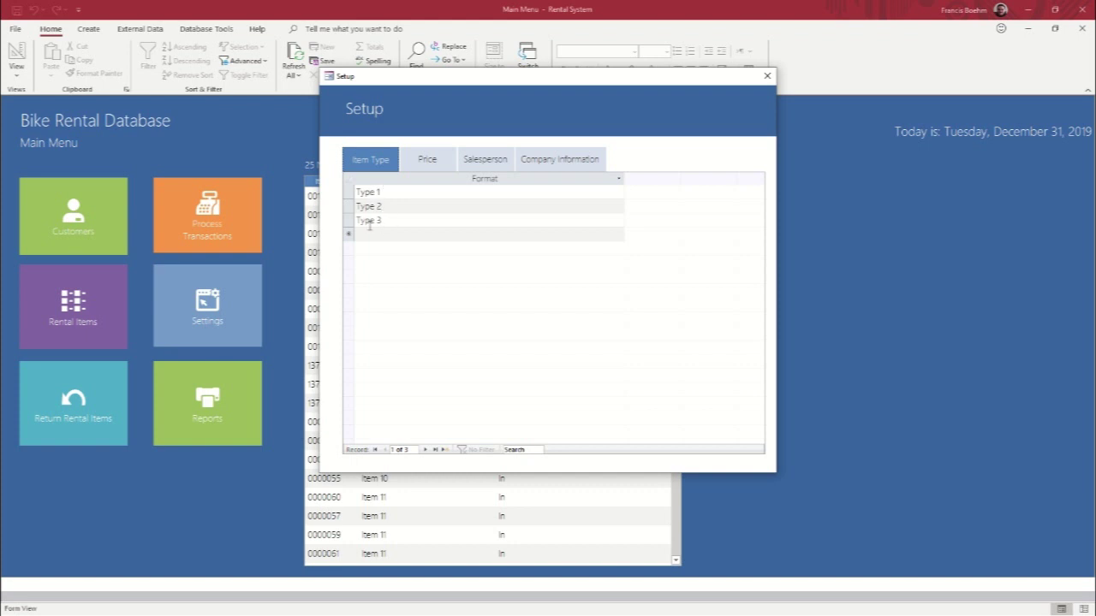
left_click(426, 169)
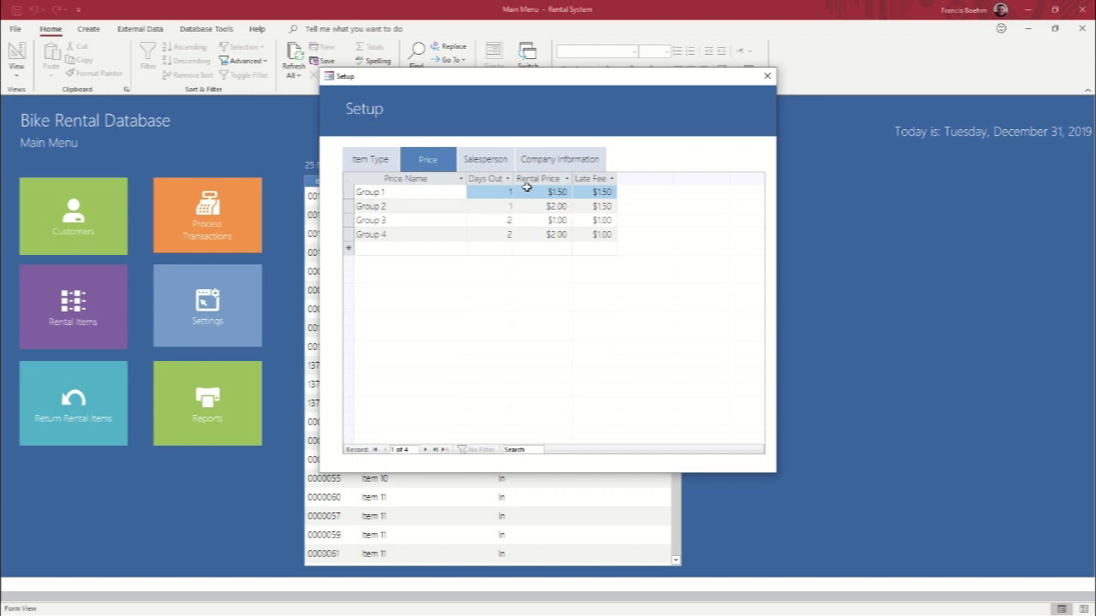
left_click(487, 162)
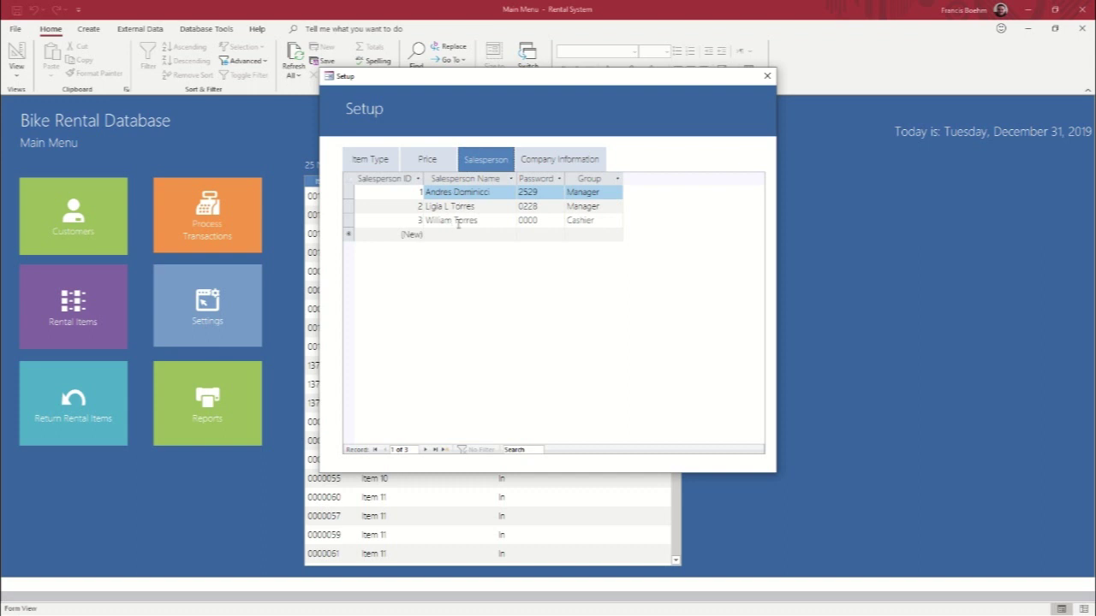
left_click(548, 164)
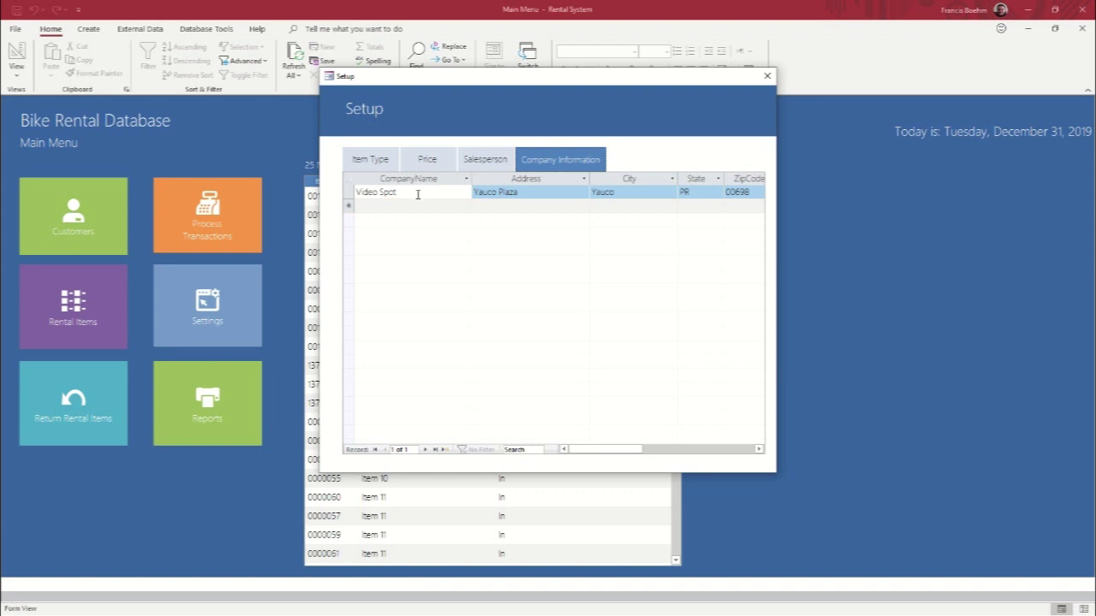
Replace the company name Video Spot with Bike Renters and save the record
left_click_drag(403, 192, 354, 192)
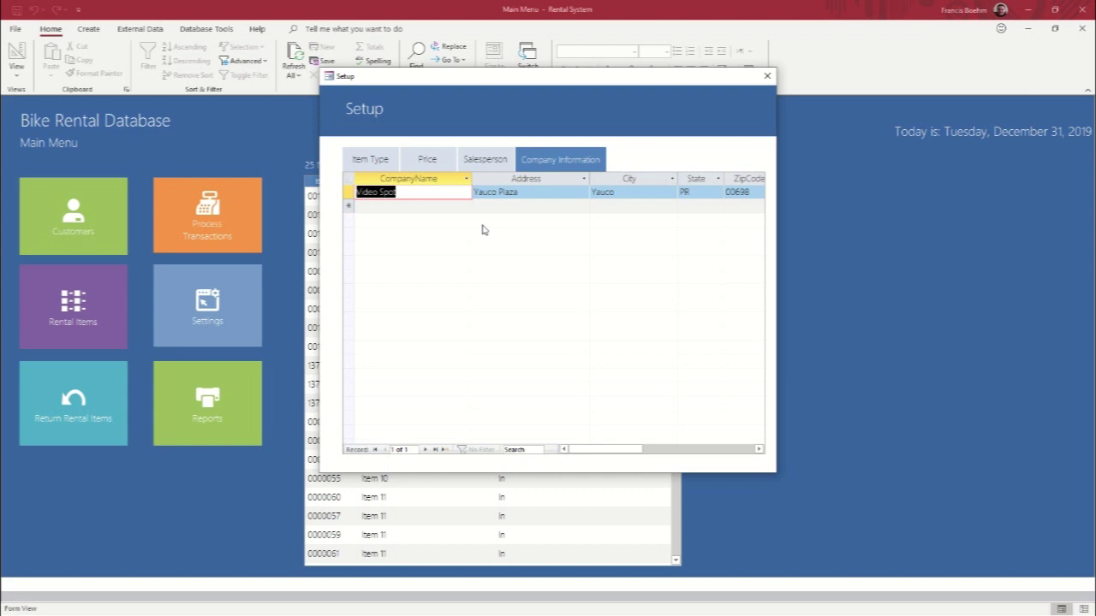
type("Bike Renters")
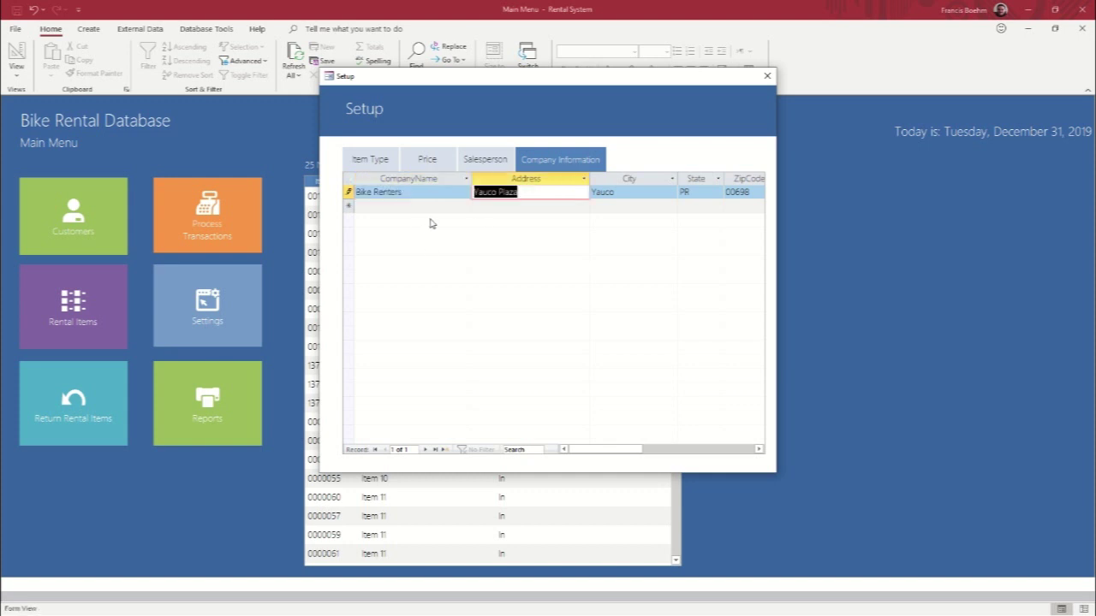
key("Tab")
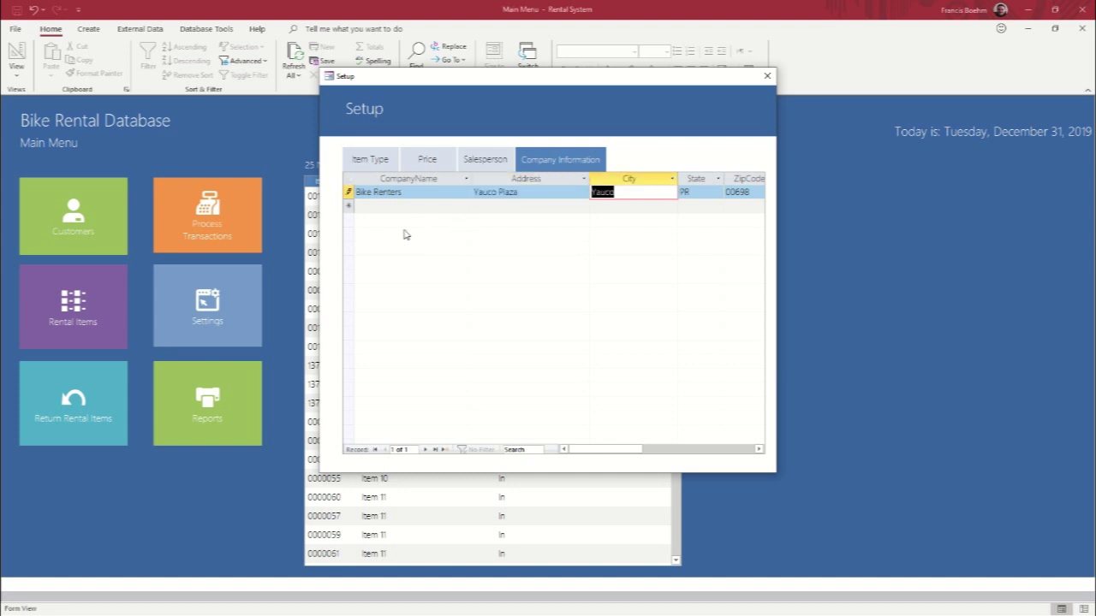
left_click(377, 204)
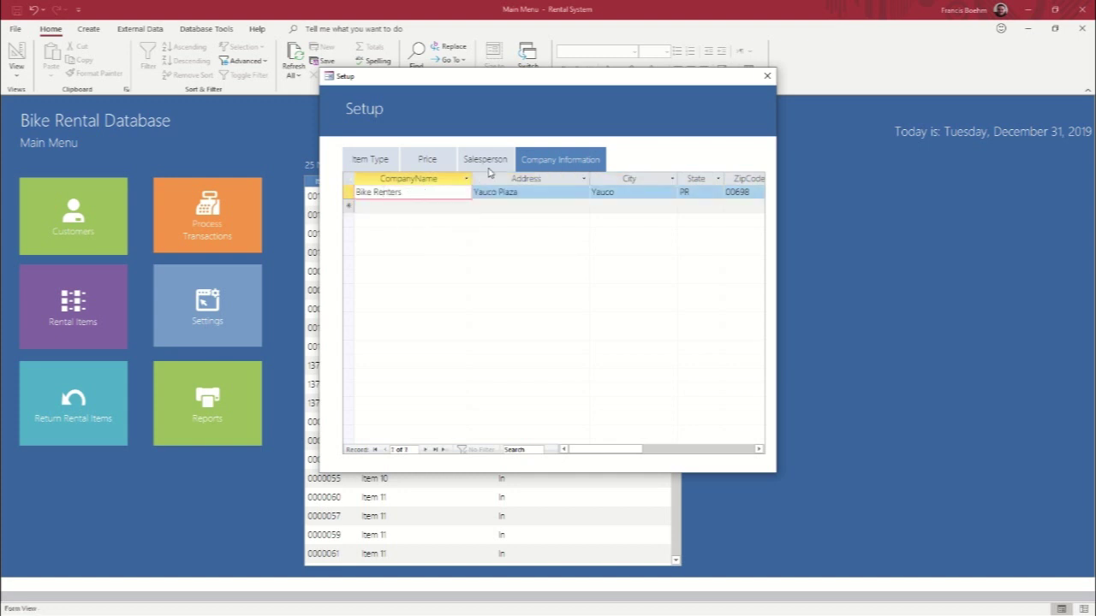
left_click(490, 160)
left_click(374, 163)
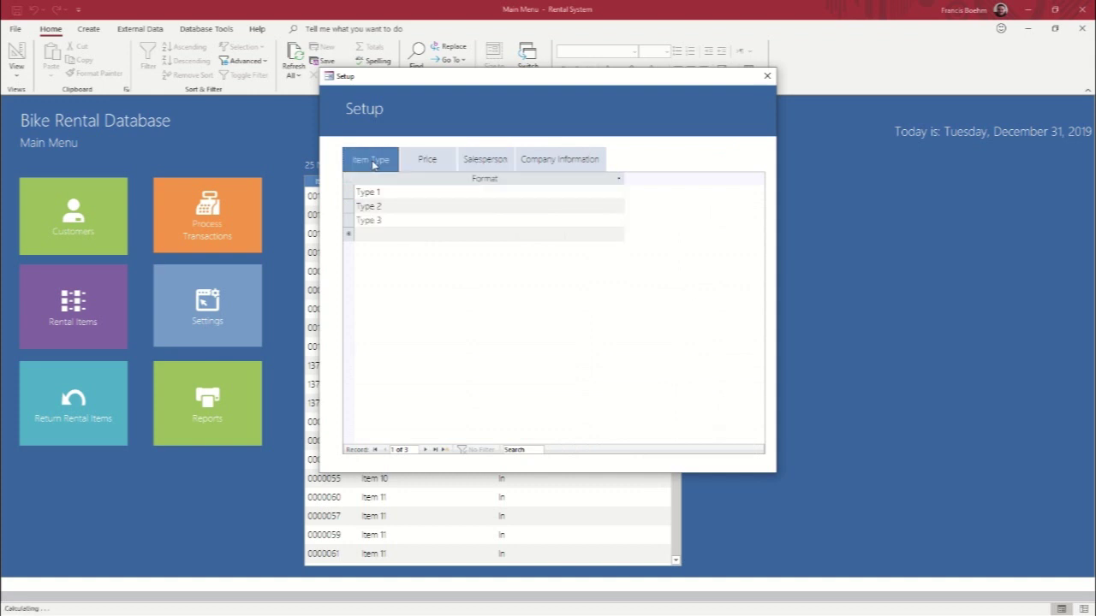
Close Setup and open Return Rental Items, confirming with the user password
left_click(767, 75)
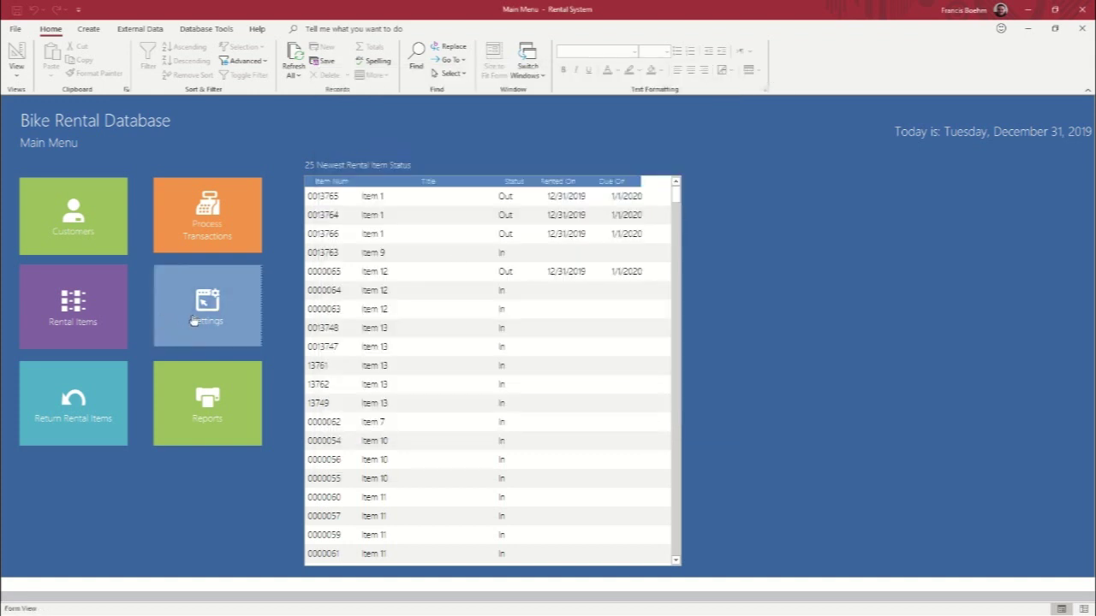
left_click(84, 397)
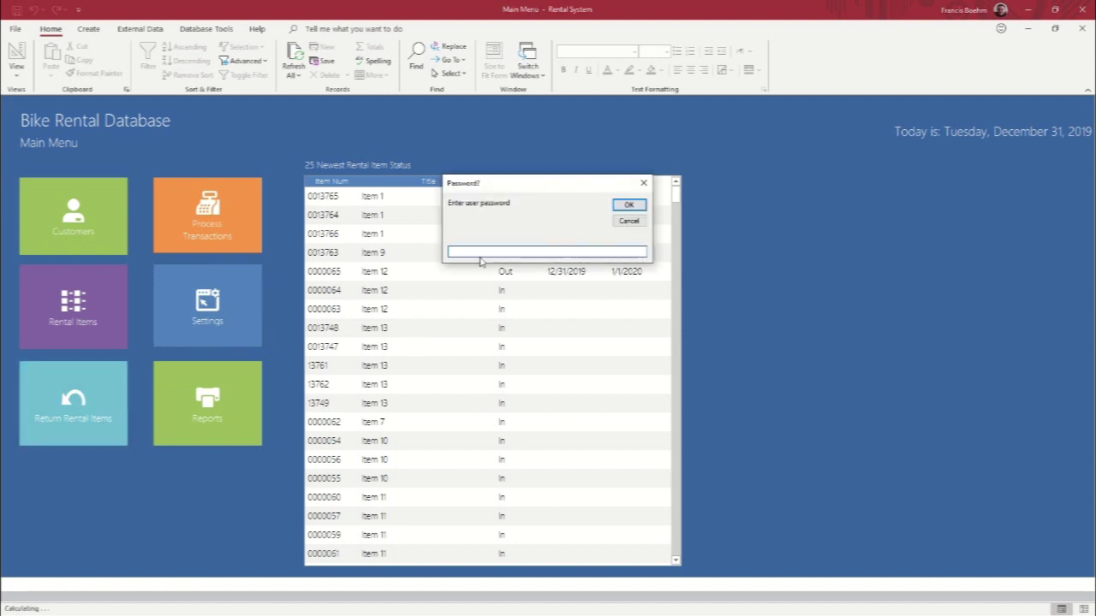
type("1")
left_click(629, 205)
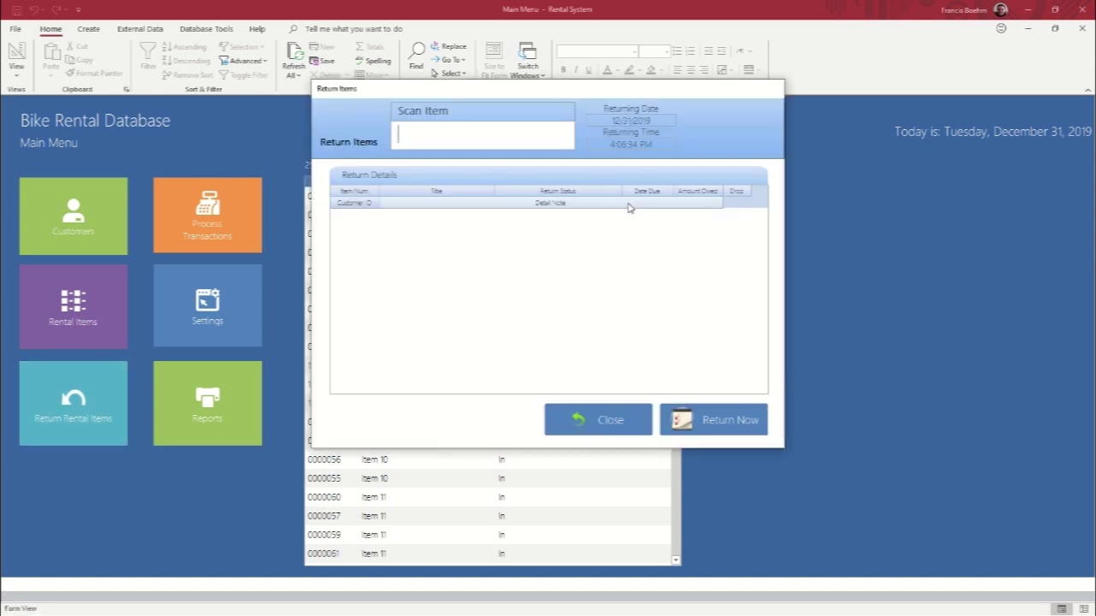
left_click_drag(488, 94, 697, 106)
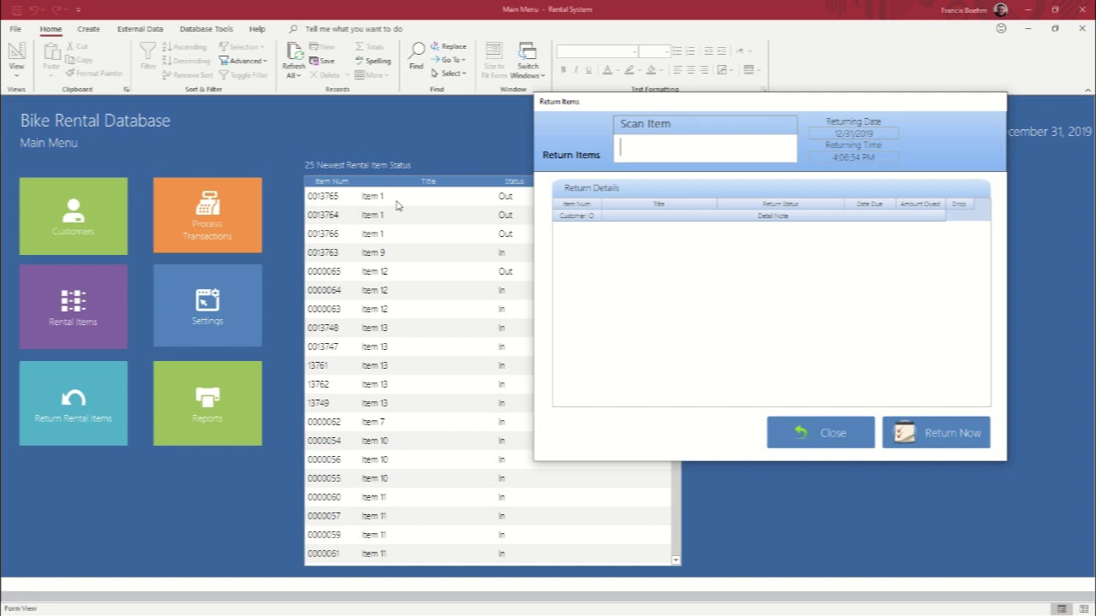
Scan item 0013765 into the return details and post the return to inventory
type("00167")
key("BackSpace")
key("BackSpace")
type("3765")
left_click(888, 445)
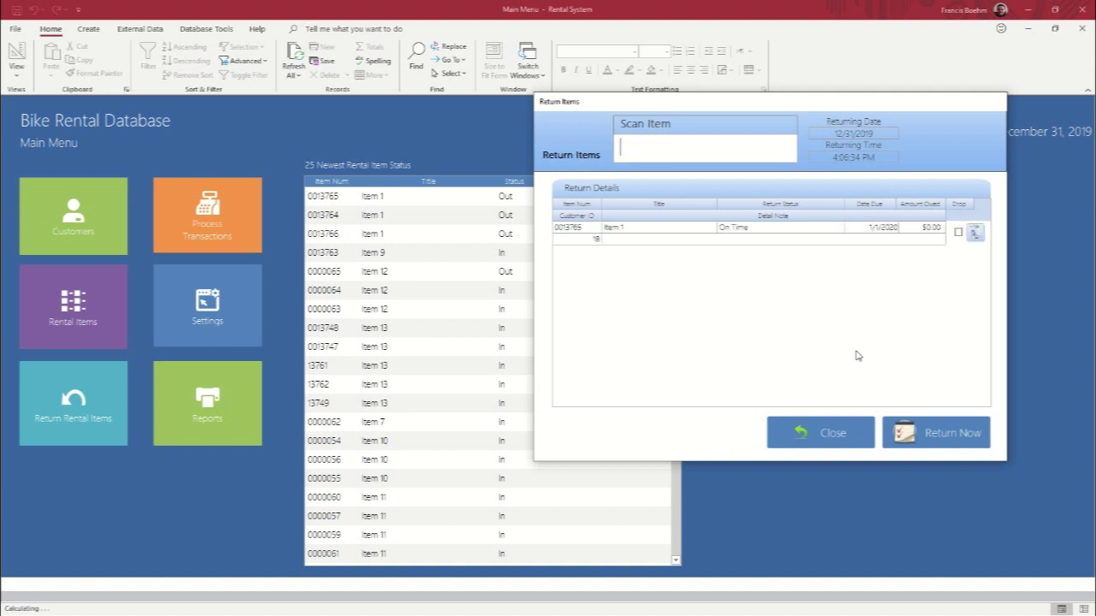
left_click(956, 442)
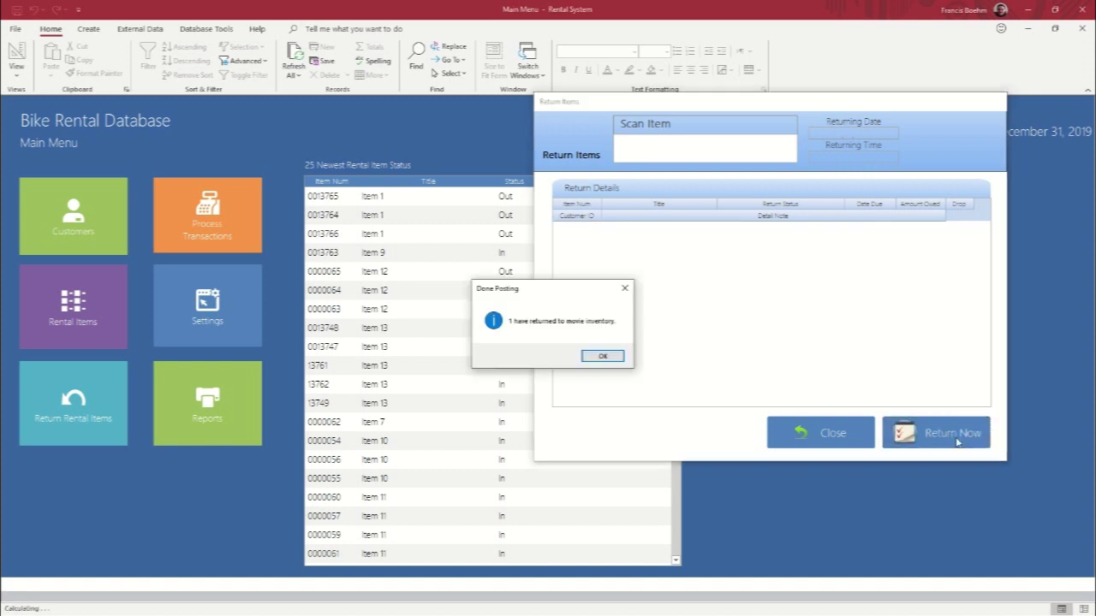
left_click(602, 358)
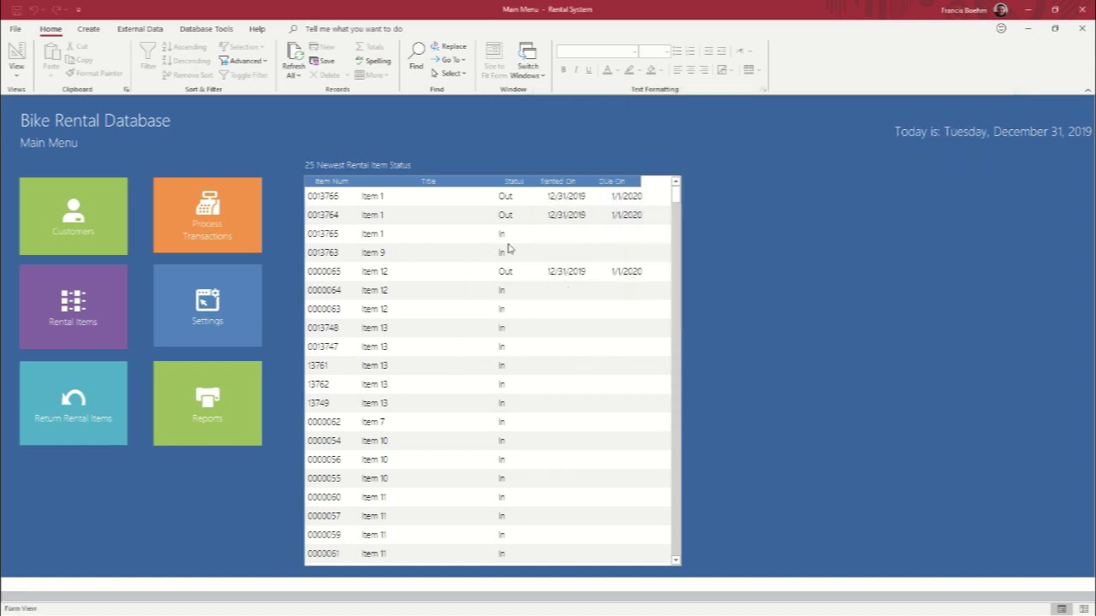